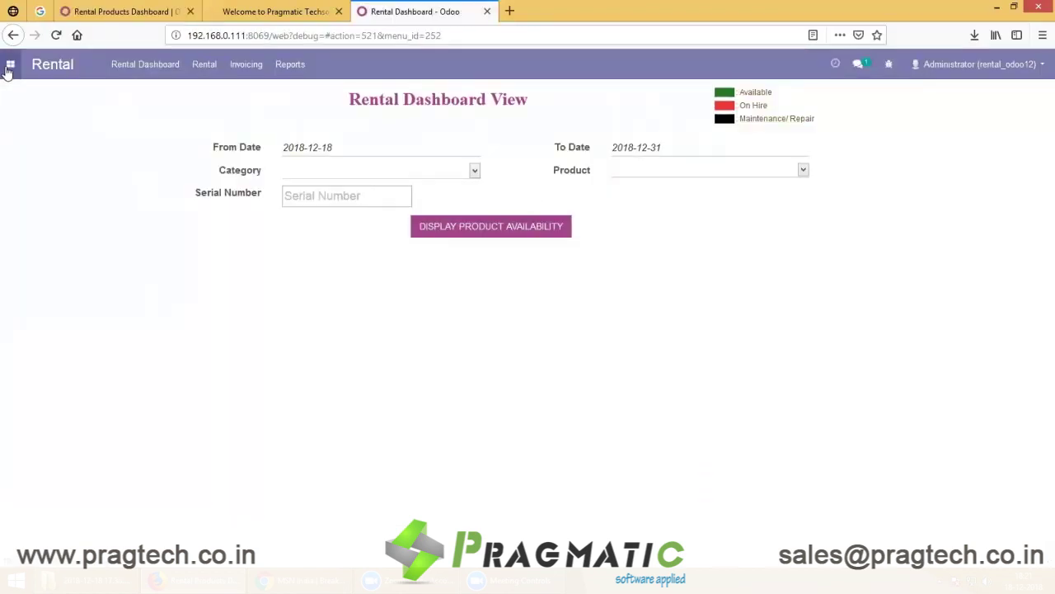
# - Switch from the Apps Store to the 'Rental Dashboard - Odoo' browser tab
pyautogui.click(9, 65)
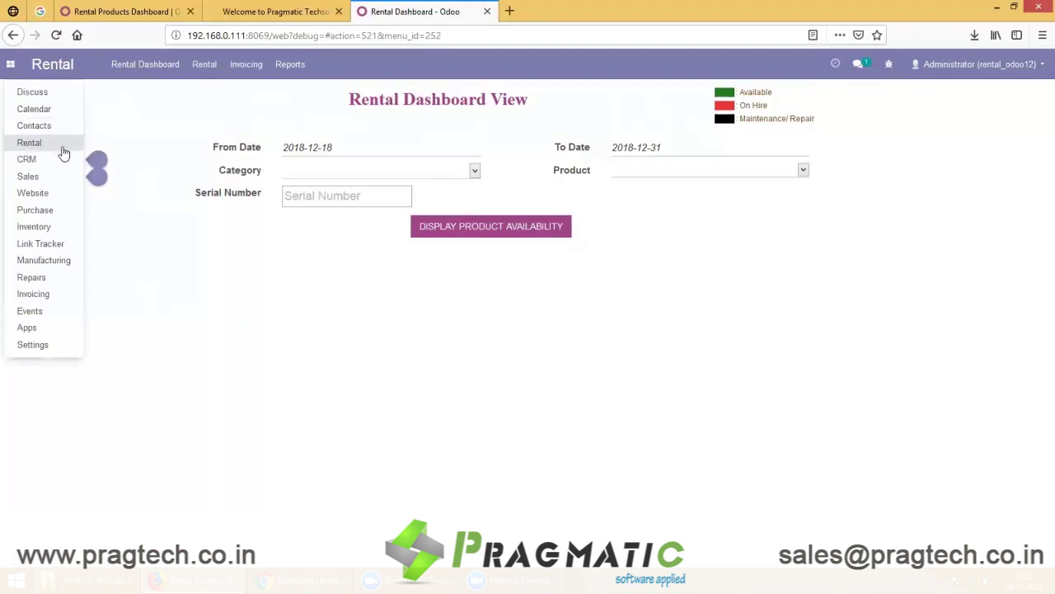
# - Show the 18–31 Dec 2018 product availability grid for serials 0000001 and 0000002
pyautogui.click(63, 149)
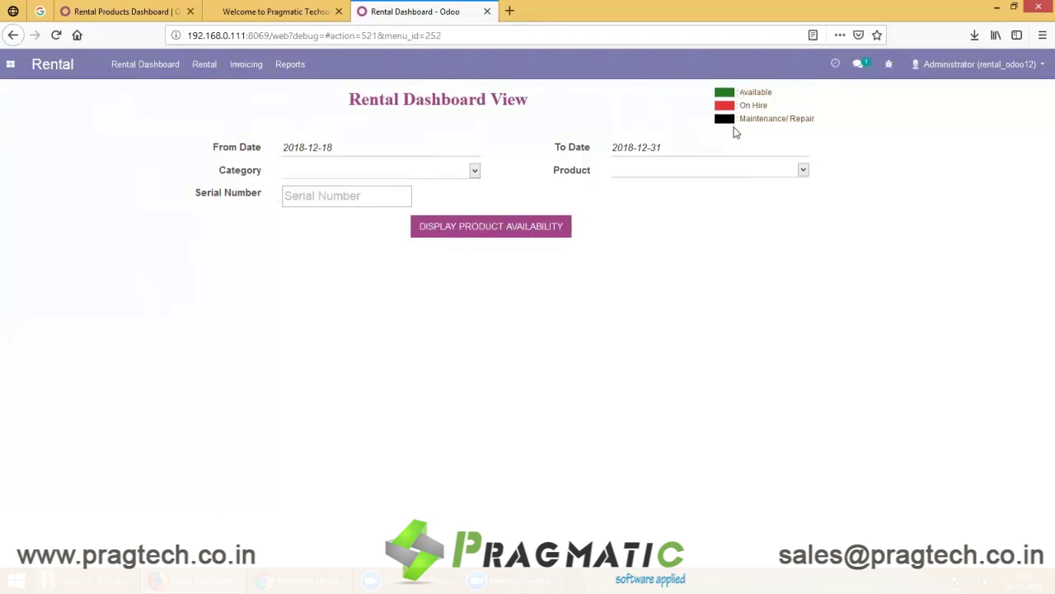
pyautogui.click(521, 230)
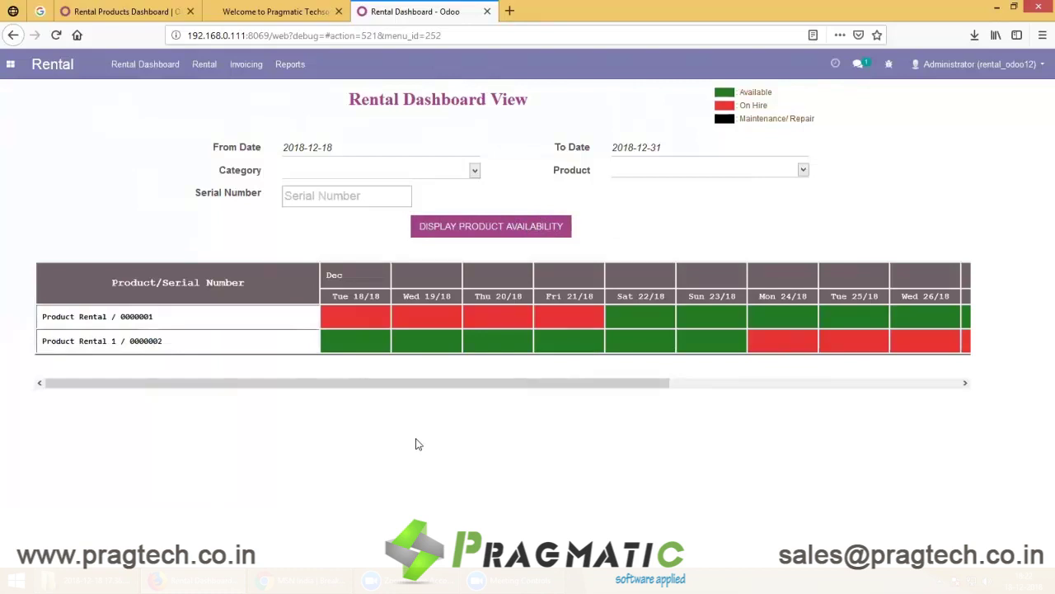
pyautogui.click(205, 63)
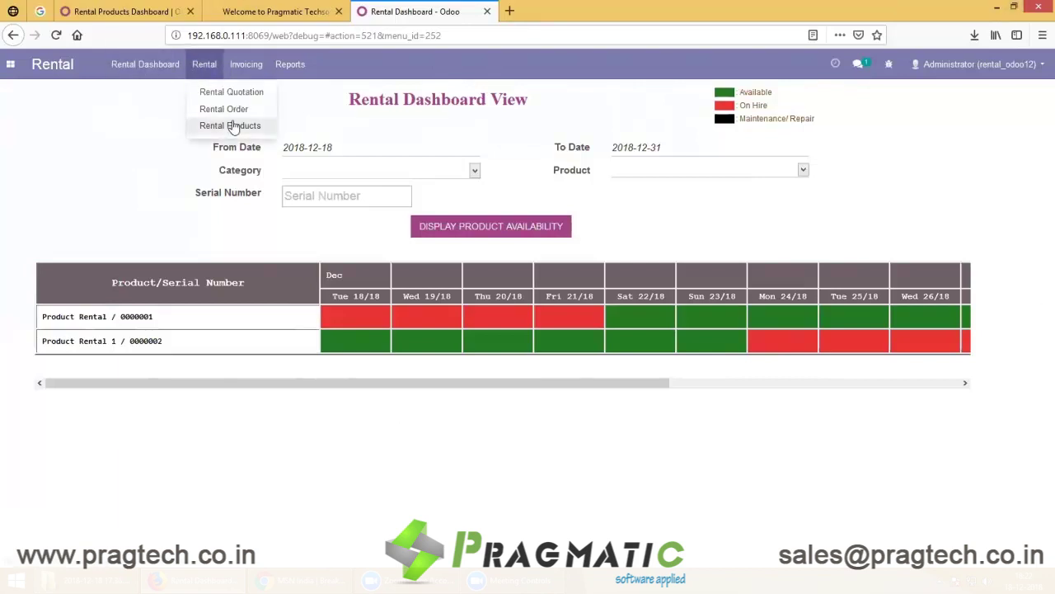
# - Create rental product 'Product Rental 2' as a Storable Product in category retal_categ
pyautogui.click(234, 125)
pyautogui.click(28, 124)
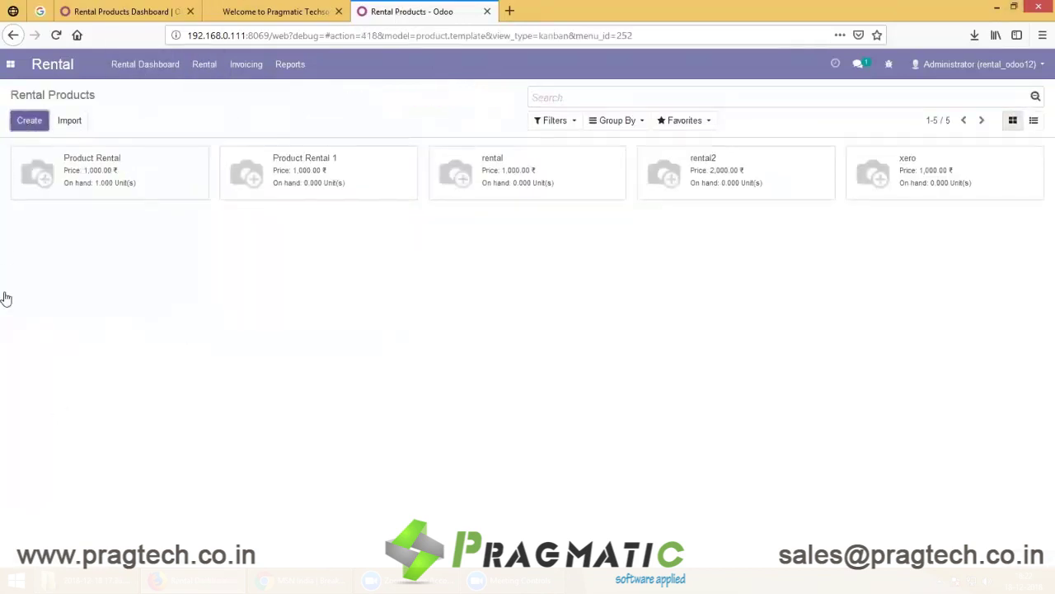
pyautogui.write('Prod')
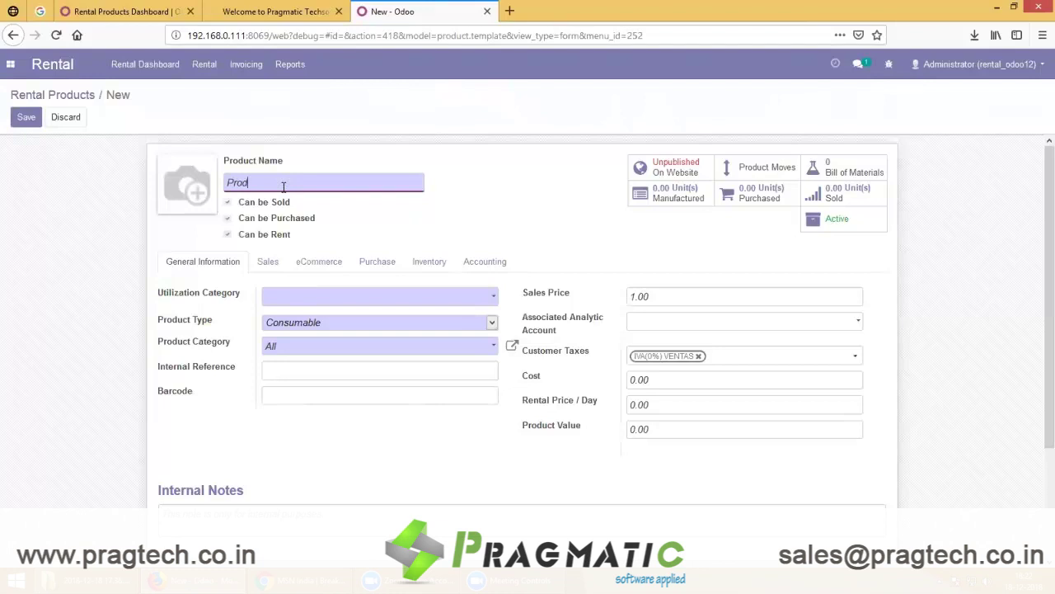
pyautogui.write('uct Rental 2')
pyautogui.click(346, 296)
pyautogui.click(278, 317)
pyautogui.click(280, 321)
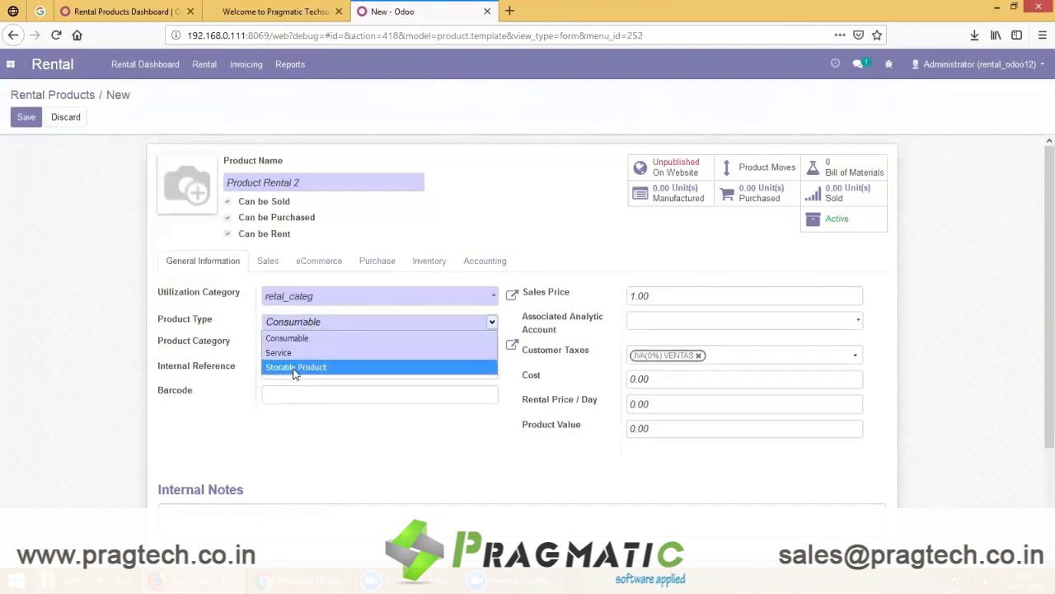
pyautogui.click(295, 367)
# - Set sales price 15000, cost 1000 and rental price 200 per day
pyautogui.click(668, 327)
pyautogui.write('15000')
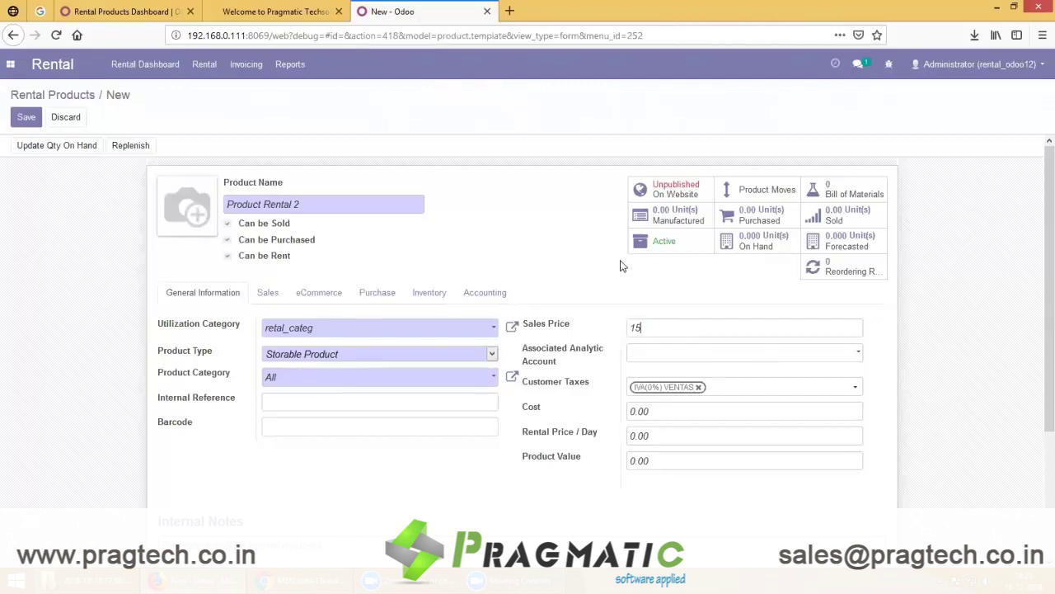
pyautogui.click(666, 416)
pyautogui.write('1000')
pyautogui.press('Tab')
pyautogui.write('200')
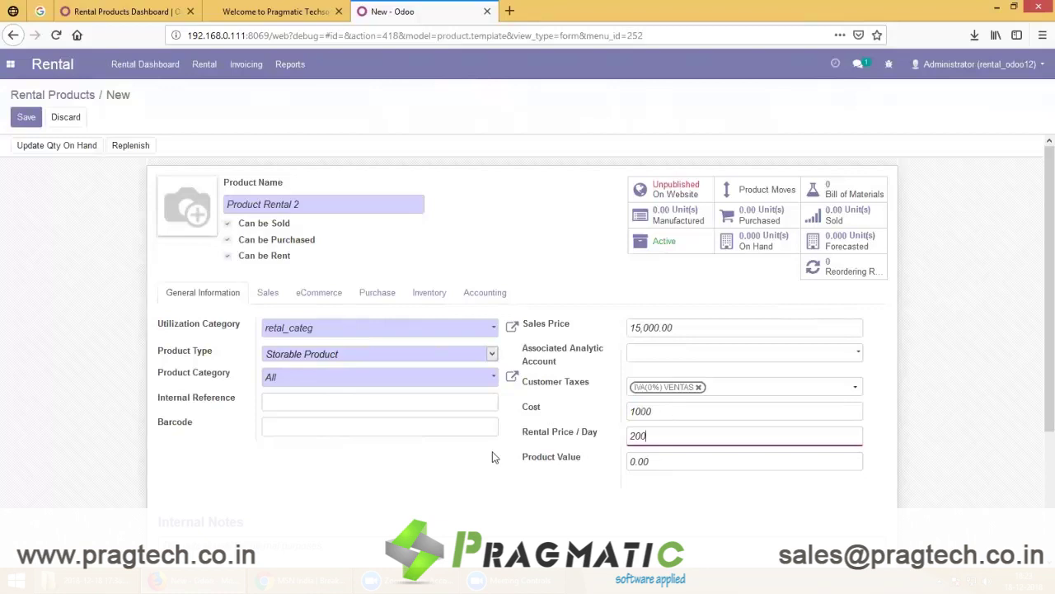
# - Assign expense Cash, income Liquidity Transfer, rental income Inventario and price difference 108.02.01 accounts
pyautogui.click(486, 292)
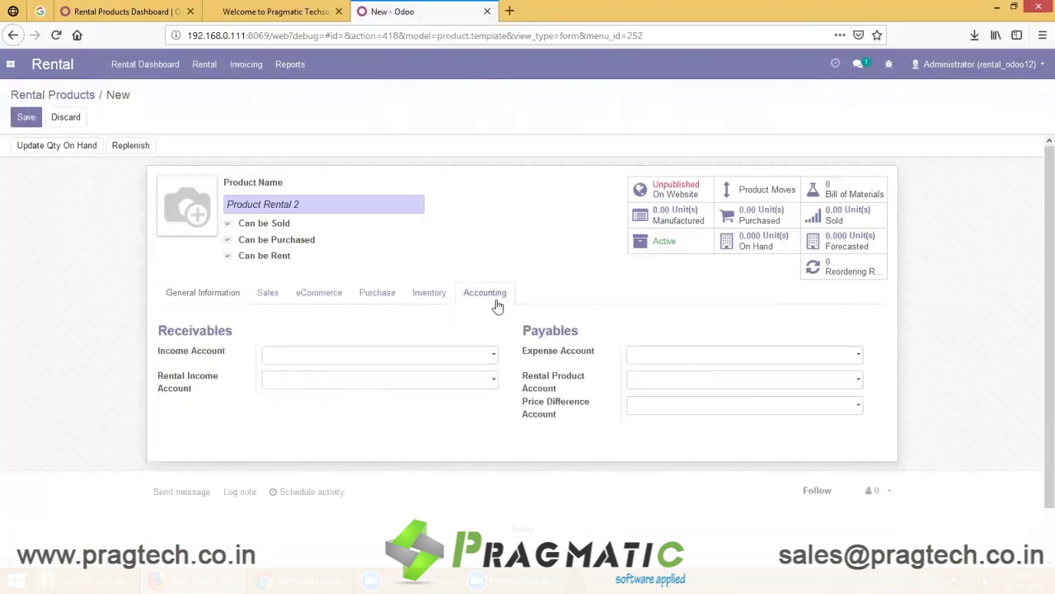
pyautogui.click(674, 356)
pyautogui.click(651, 378)
pyautogui.click(652, 380)
pyautogui.click(641, 402)
pyautogui.click(643, 406)
pyautogui.click(661, 345)
pyautogui.click(367, 356)
pyautogui.click(354, 376)
pyautogui.click(338, 380)
pyautogui.click(354, 436)
# - Track the product by unique serial number and save it
pyautogui.click(430, 295)
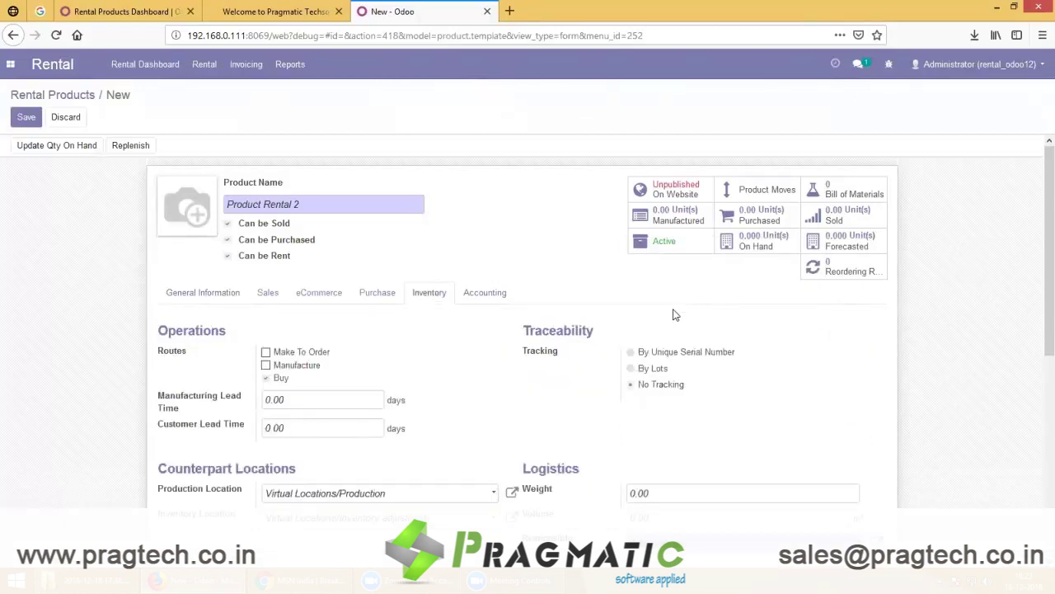
pyautogui.click(632, 353)
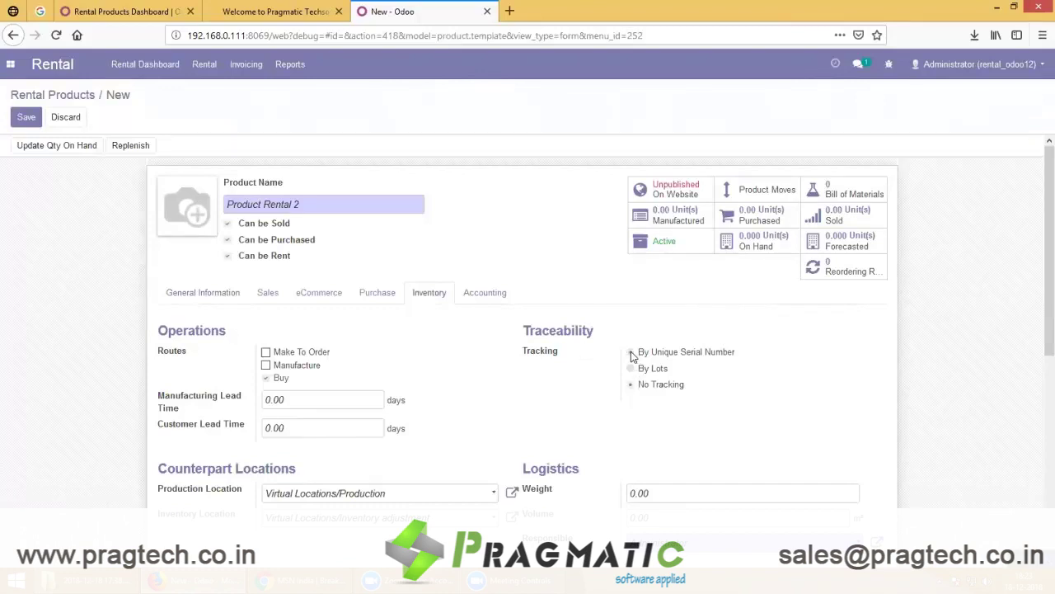
pyautogui.click(18, 118)
# - Start an inventory count and create serial number 0000003 with internal reference 'PR'
pyautogui.click(209, 298)
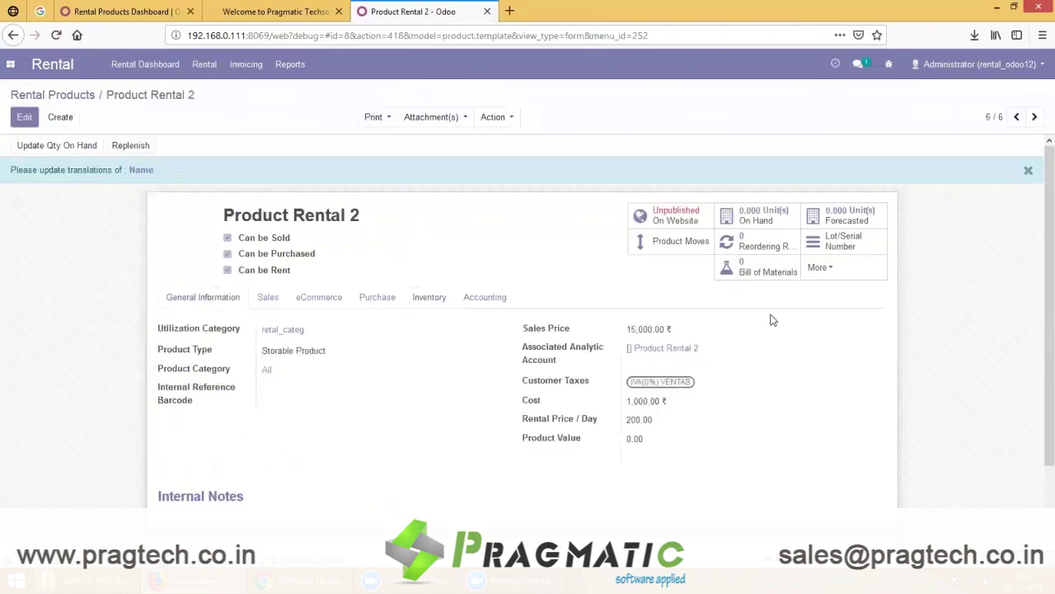
pyautogui.click(48, 146)
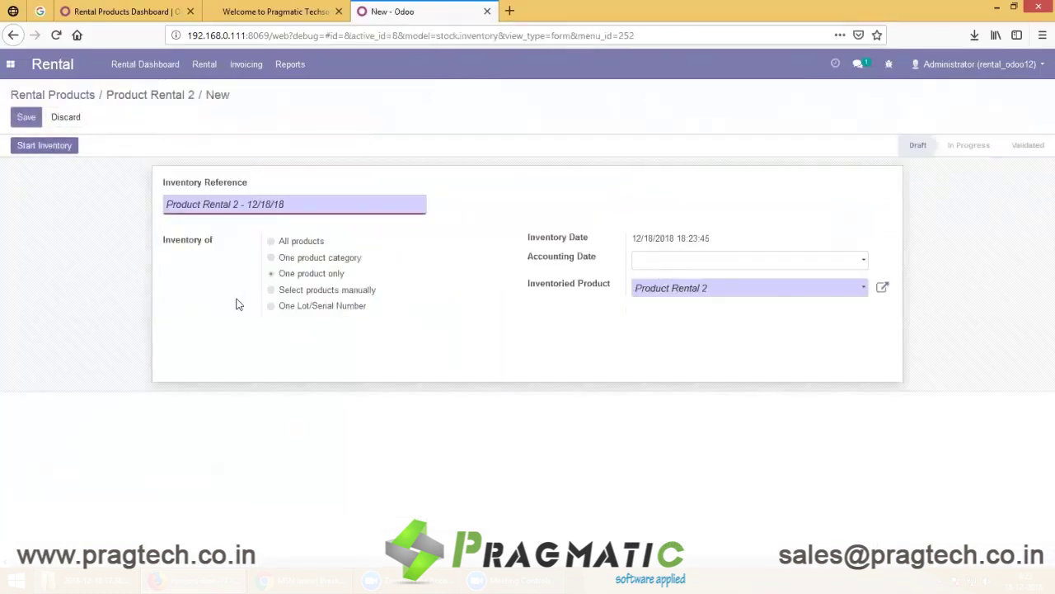
pyautogui.click(41, 147)
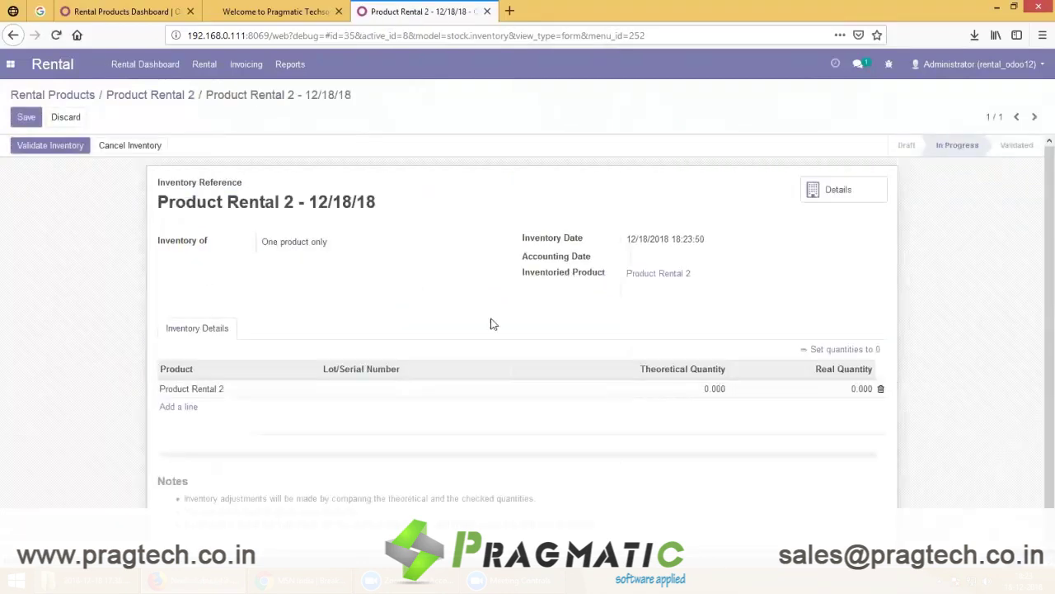
pyautogui.click(394, 390)
pyautogui.click(398, 389)
pyautogui.click(394, 417)
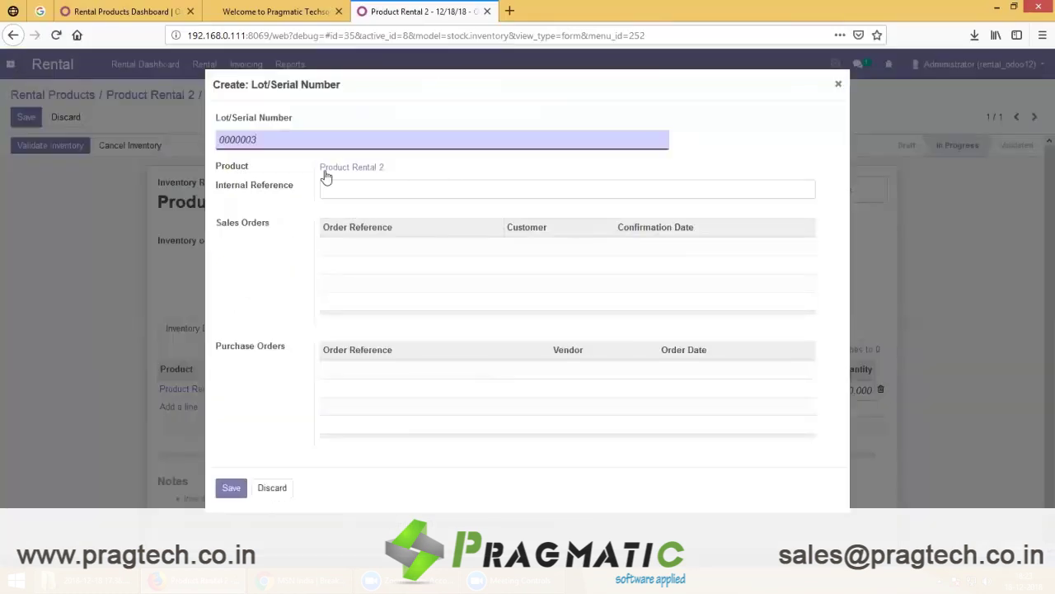
pyautogui.click(349, 191)
pyautogui.write('P')
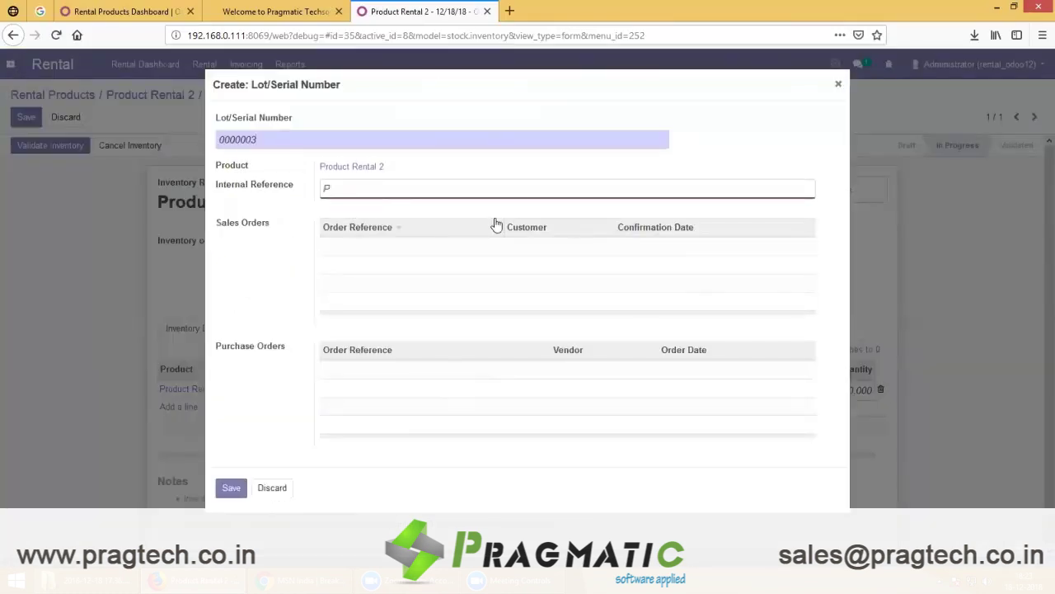
pyautogui.write('R')
pyautogui.click(231, 487)
# - Set the counted quantity to 1, validate the adjustment, and return to the dashboard
pyautogui.click(833, 389)
pyautogui.write('1')
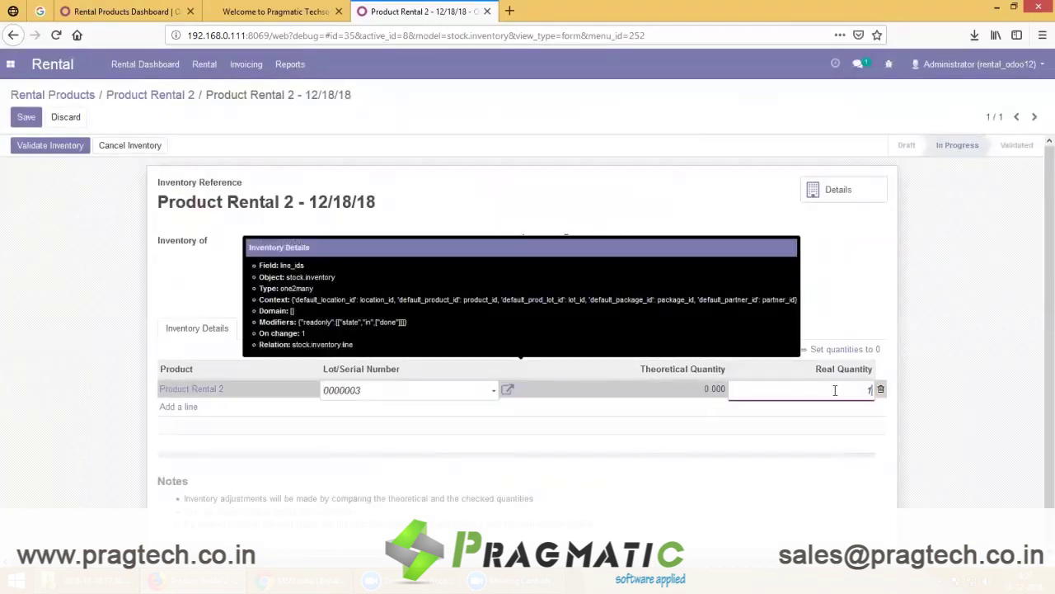
pyautogui.click(25, 120)
pyautogui.click(51, 145)
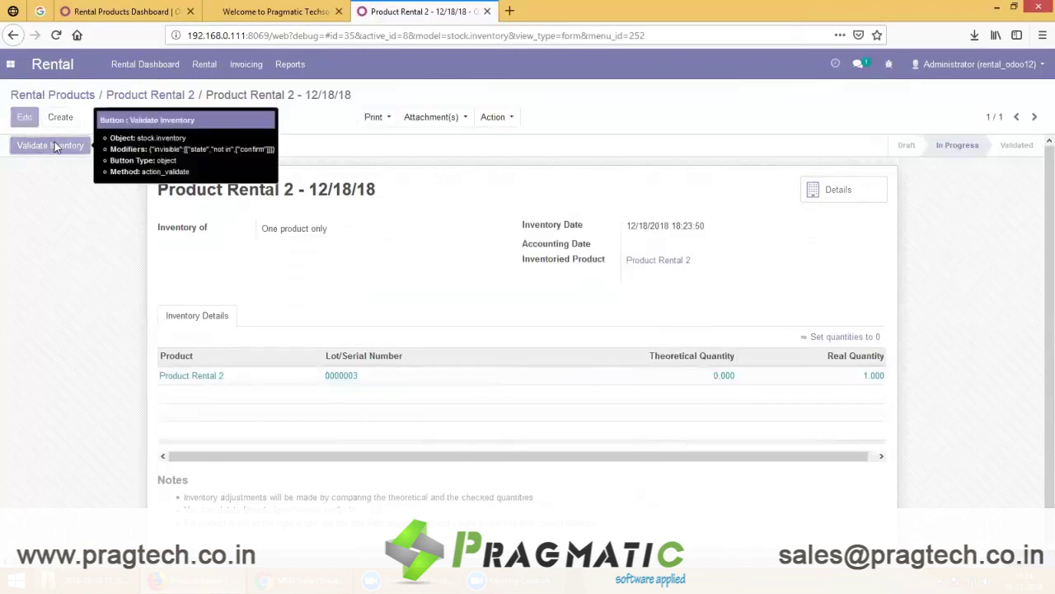
pyautogui.click(145, 66)
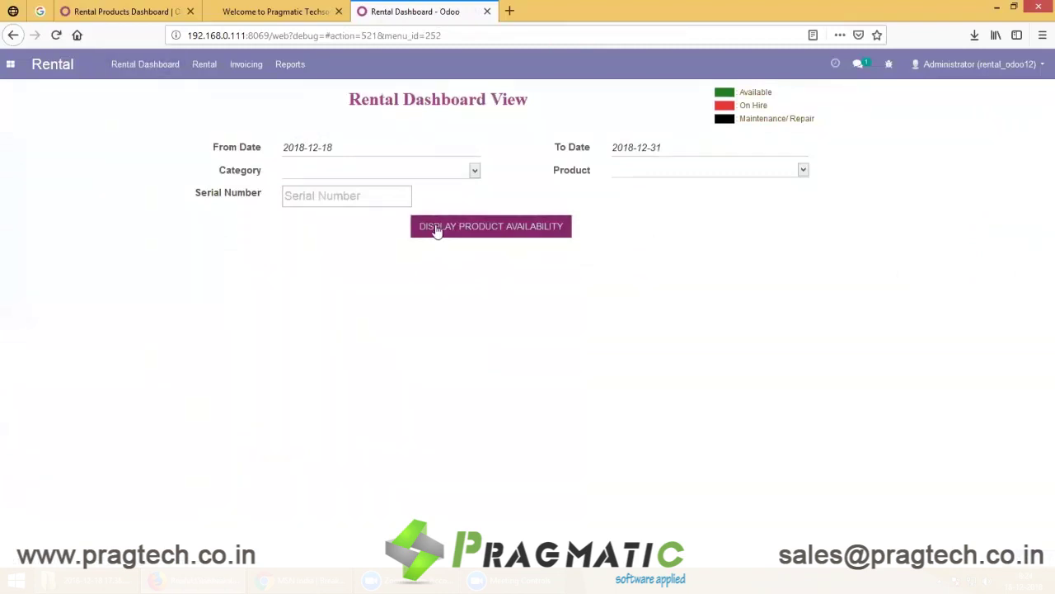
# - Refresh the availability grid and select the Product Rental 2 / 0000003 entry
pyautogui.click(437, 231)
pyautogui.doubleClick(142, 366)
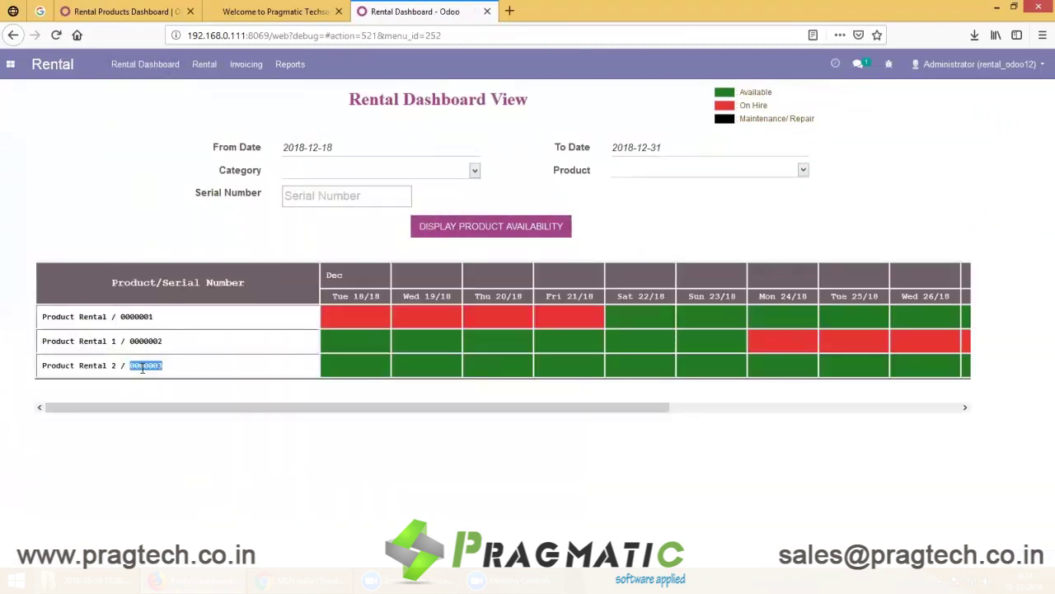
pyautogui.moveTo(127, 377); pyautogui.dragTo(40, 384)
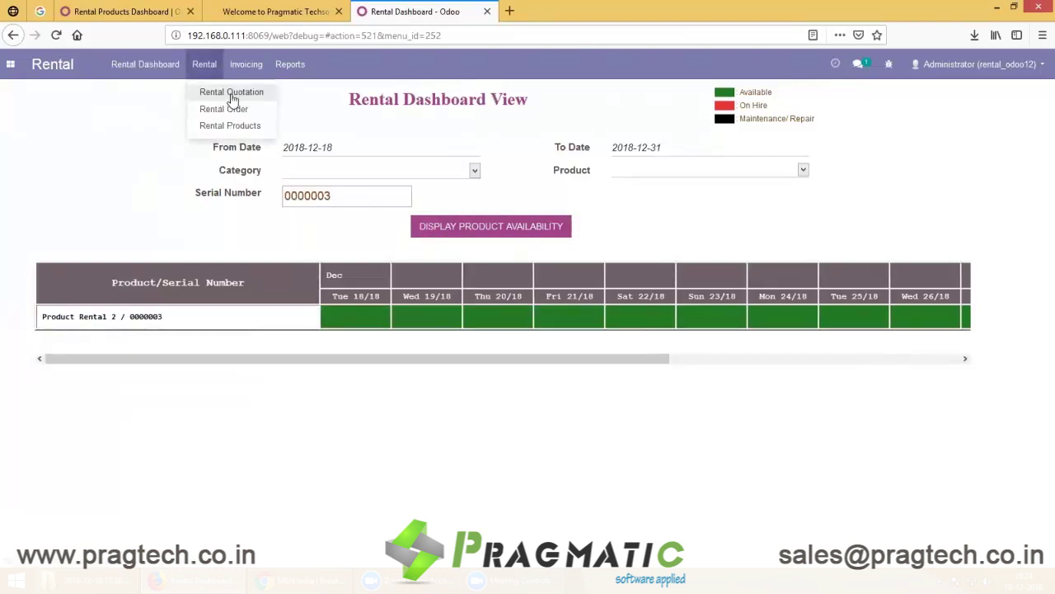
# - Create a quotation for Rental Customer with a Product Rental 2 line using serial 0000003
pyautogui.click(228, 92)
pyautogui.click(30, 122)
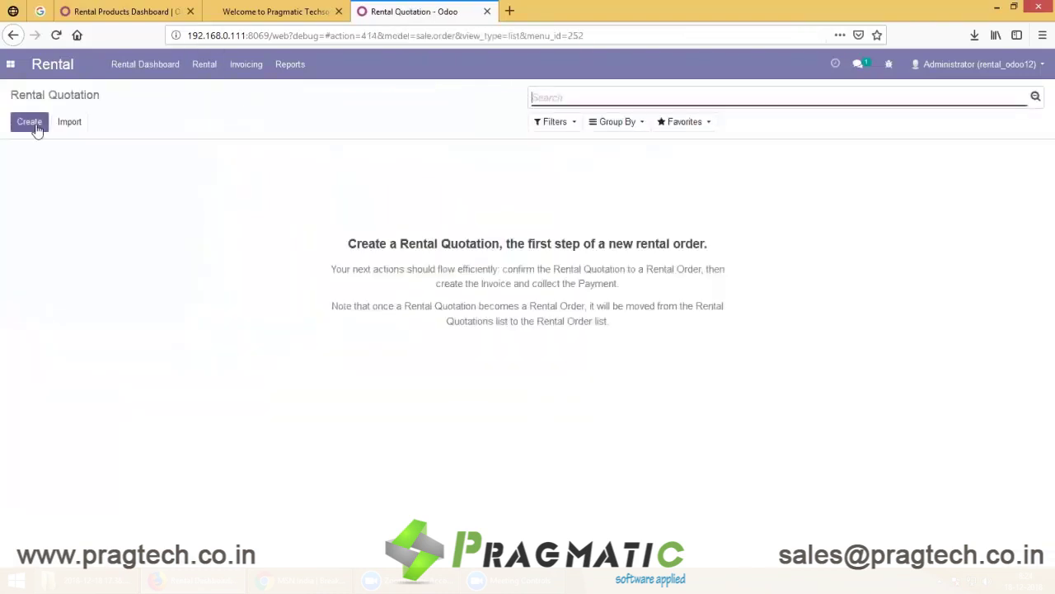
pyautogui.click(160, 248)
pyautogui.click(131, 302)
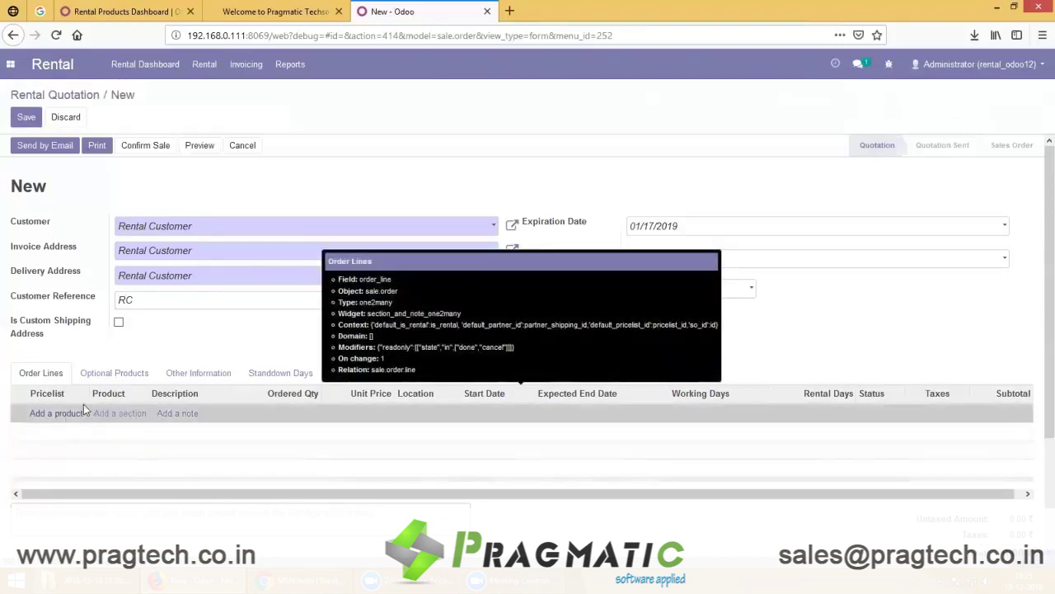
pyautogui.click(83, 412)
pyautogui.click(361, 168)
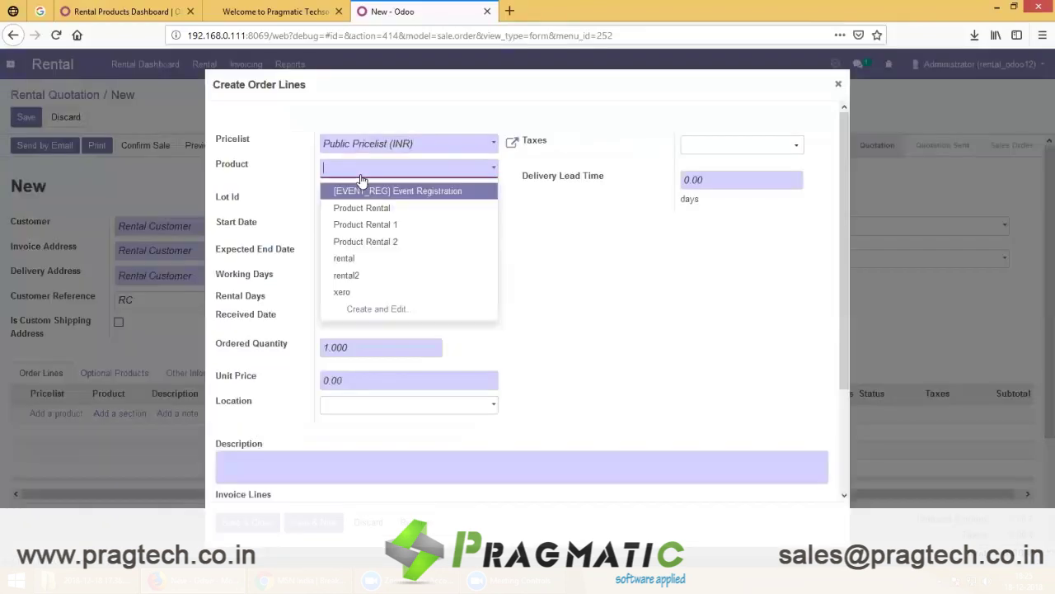
pyautogui.click(357, 243)
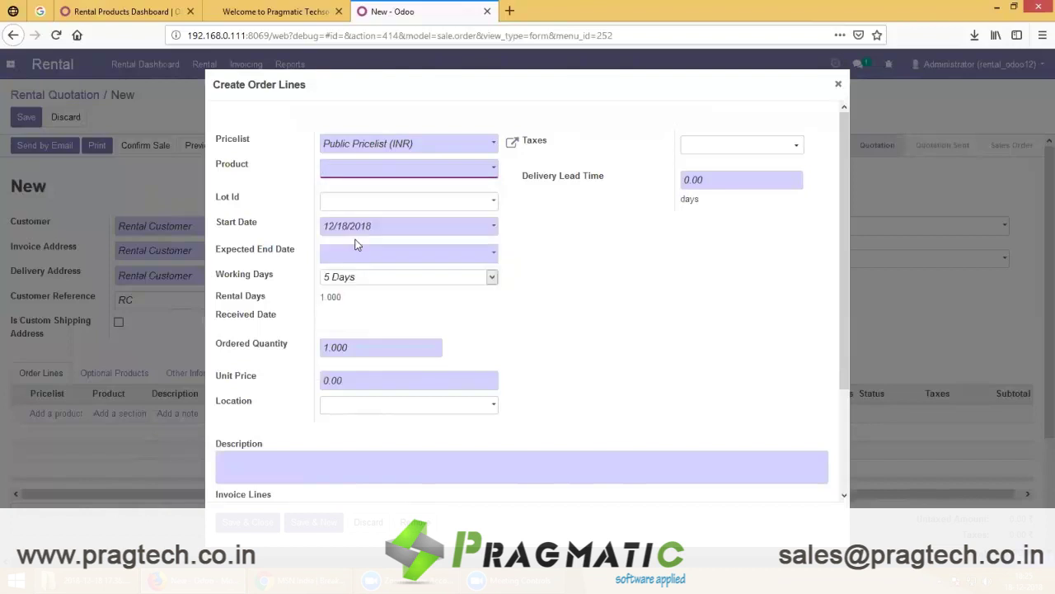
pyautogui.click(389, 206)
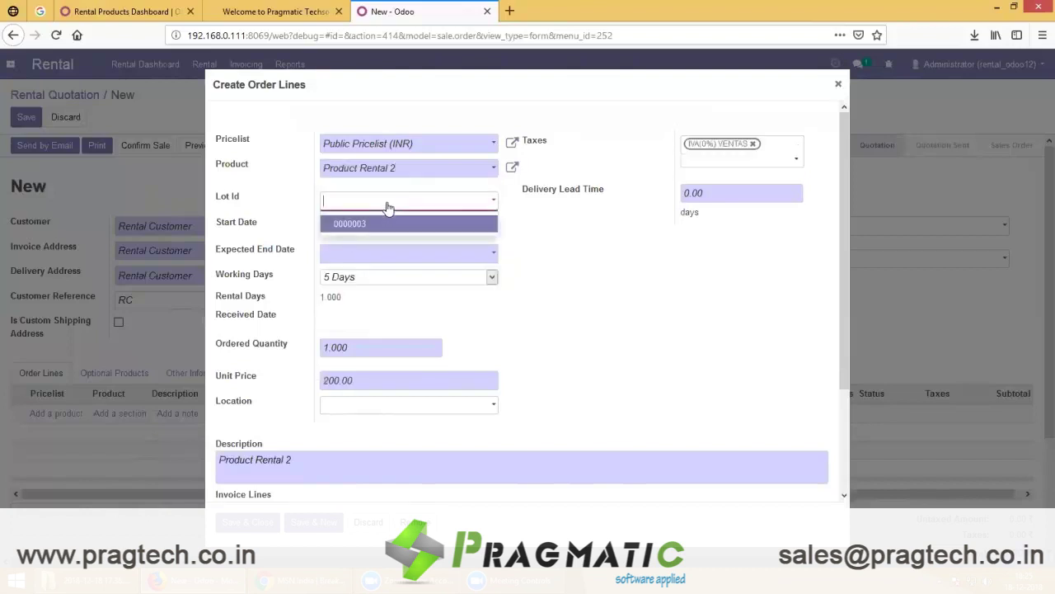
pyautogui.click(343, 224)
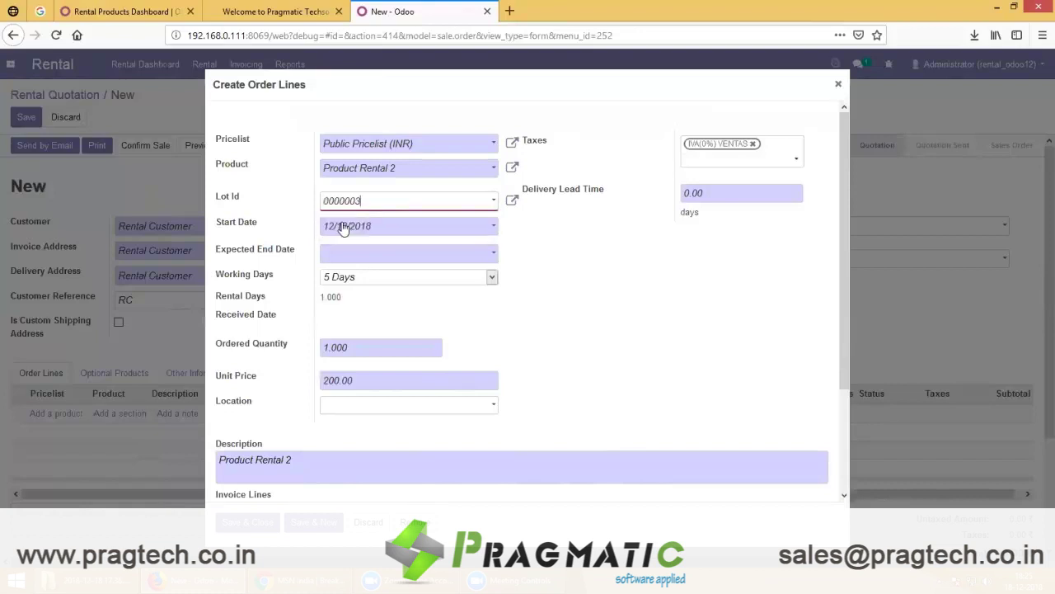
# - Set the rental period from 12/19/2018 to 12/21/2018, giving 3 rental days
pyautogui.click(491, 231)
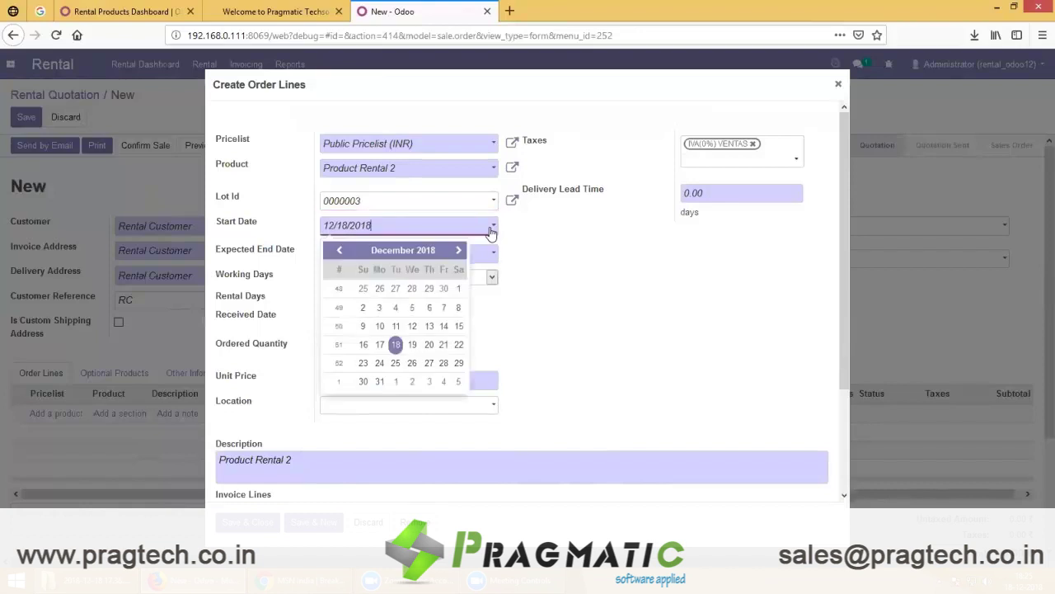
pyautogui.click(414, 347)
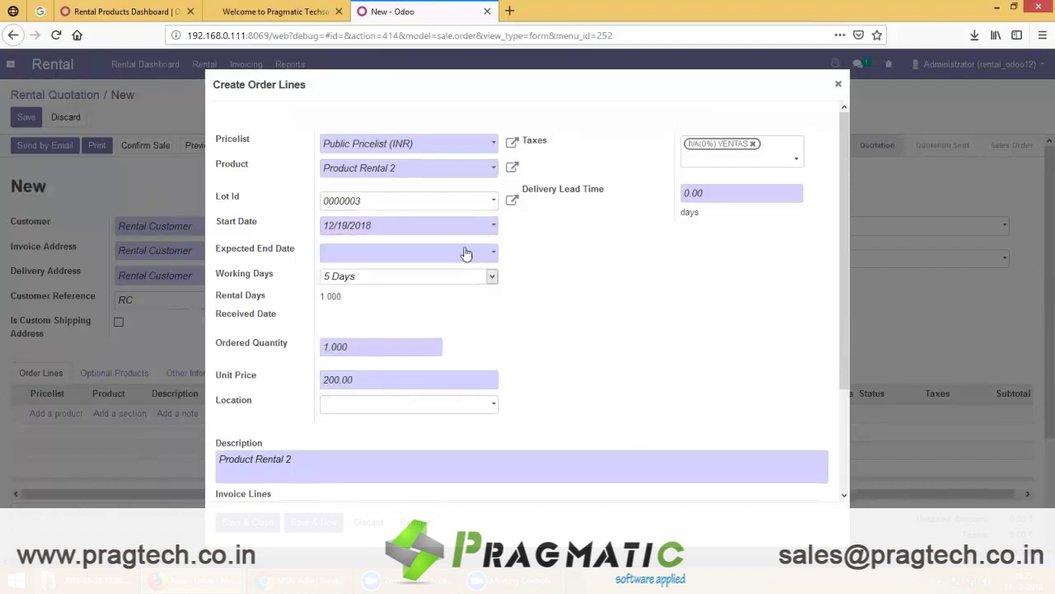
pyautogui.click(467, 251)
pyautogui.click(444, 373)
pyautogui.moveTo(344, 304); pyautogui.dragTo(318, 309)
pyautogui.click(360, 277)
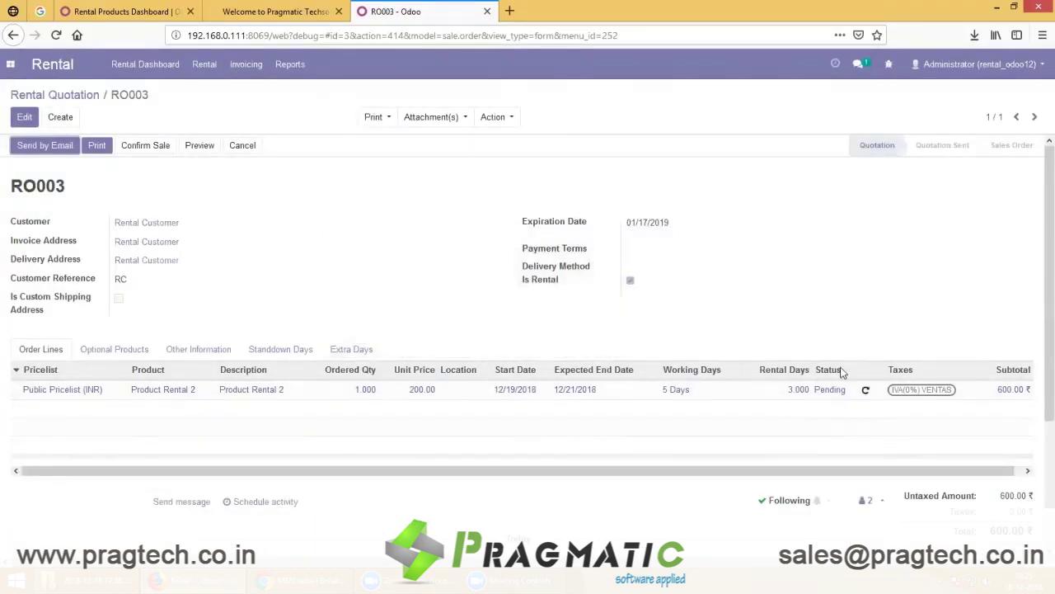
# - Confirm RO003 as a sales order and open delivery WH/OUT/00003 for editing
pyautogui.click(145, 151)
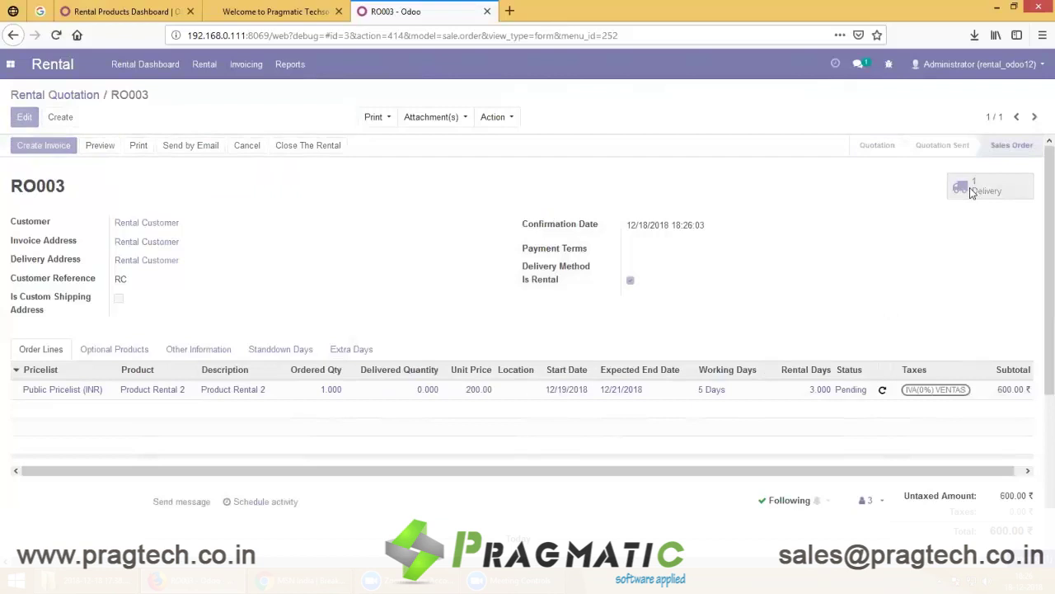
pyautogui.click(973, 191)
pyautogui.click(25, 117)
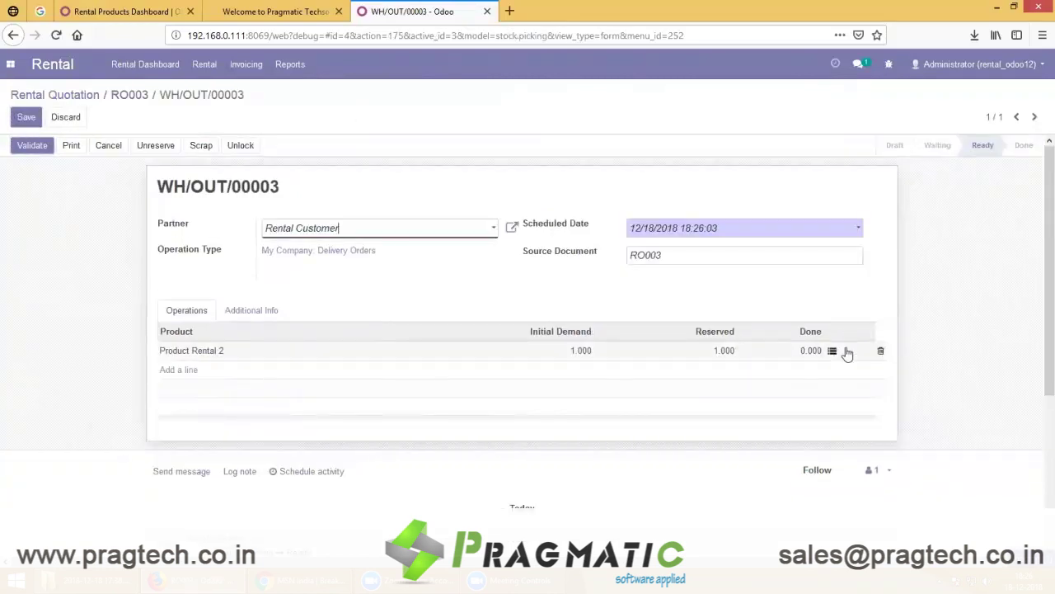
# - Mark 1 done for serial 0000003, validate WH/OUT/00003, and return to RO003
pyautogui.click(845, 352)
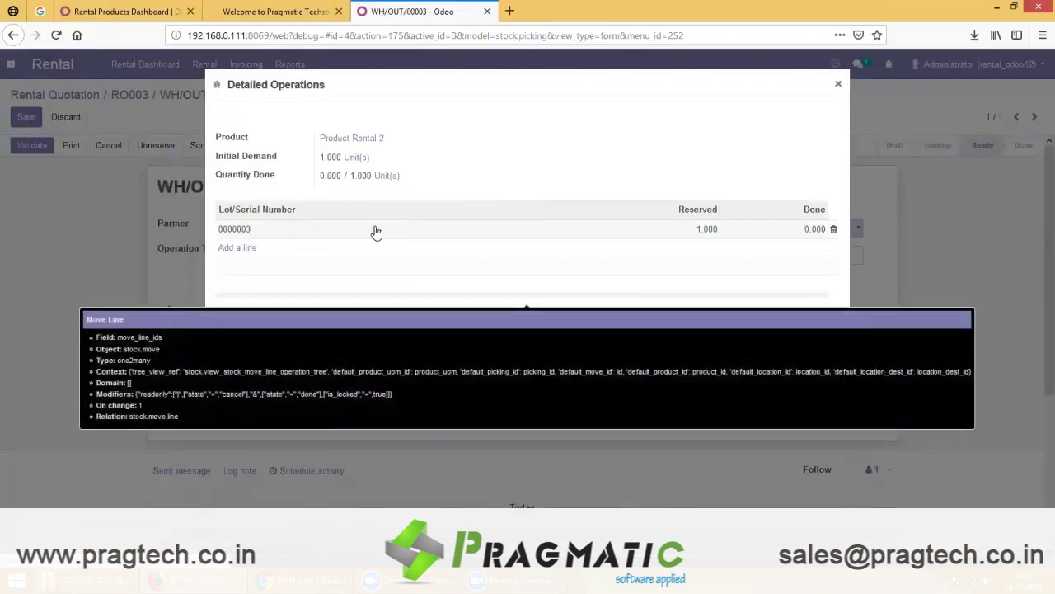
pyautogui.click(801, 232)
pyautogui.write('1')
pyautogui.click(236, 344)
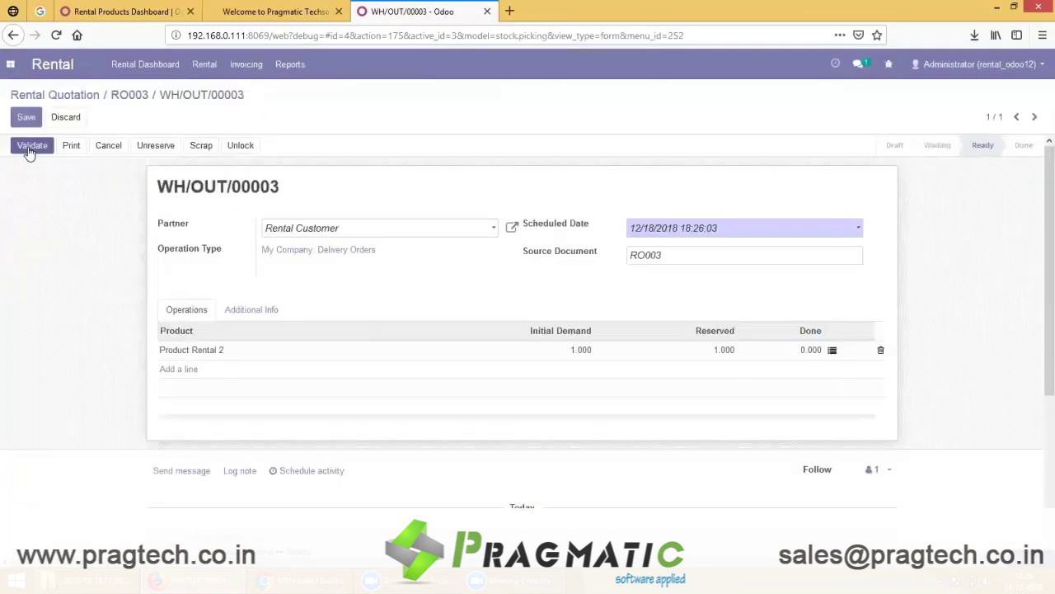
pyautogui.click(30, 148)
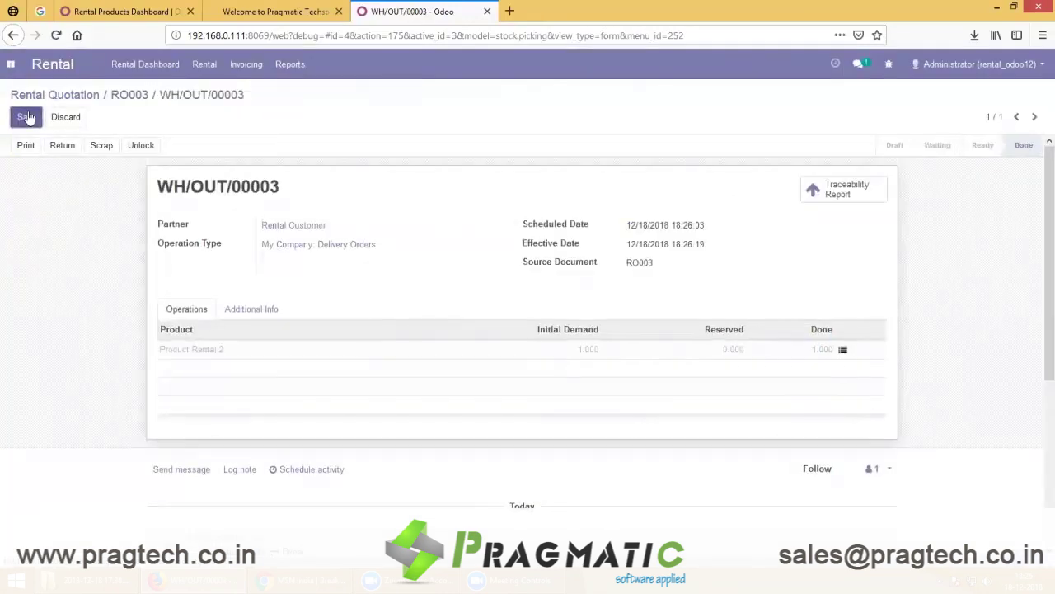
pyautogui.click(129, 94)
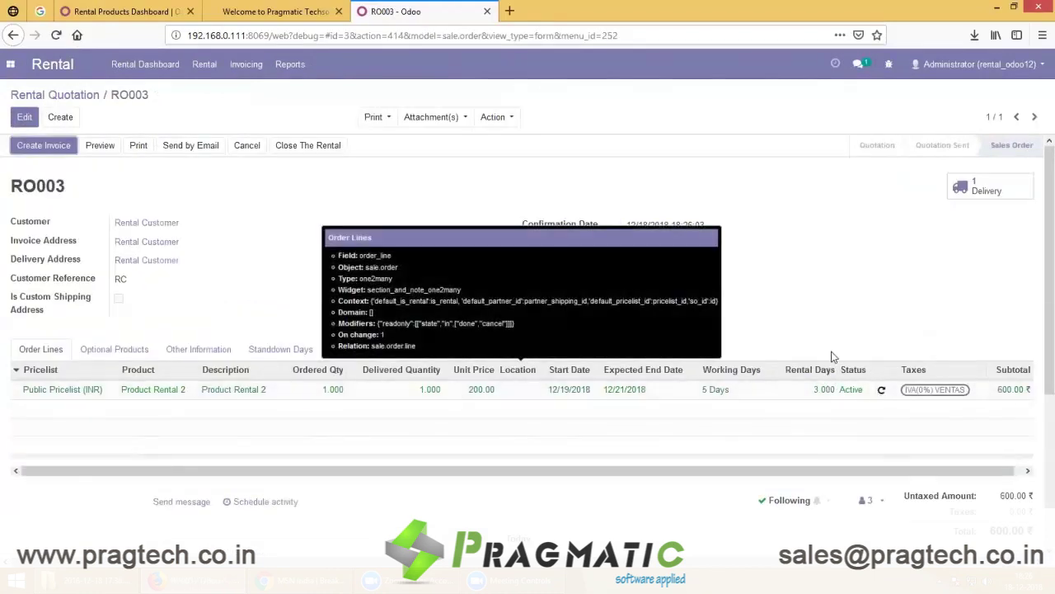
# - Create an invoice for RO003 covering December 19 to December 21, 2018
pyautogui.click(38, 147)
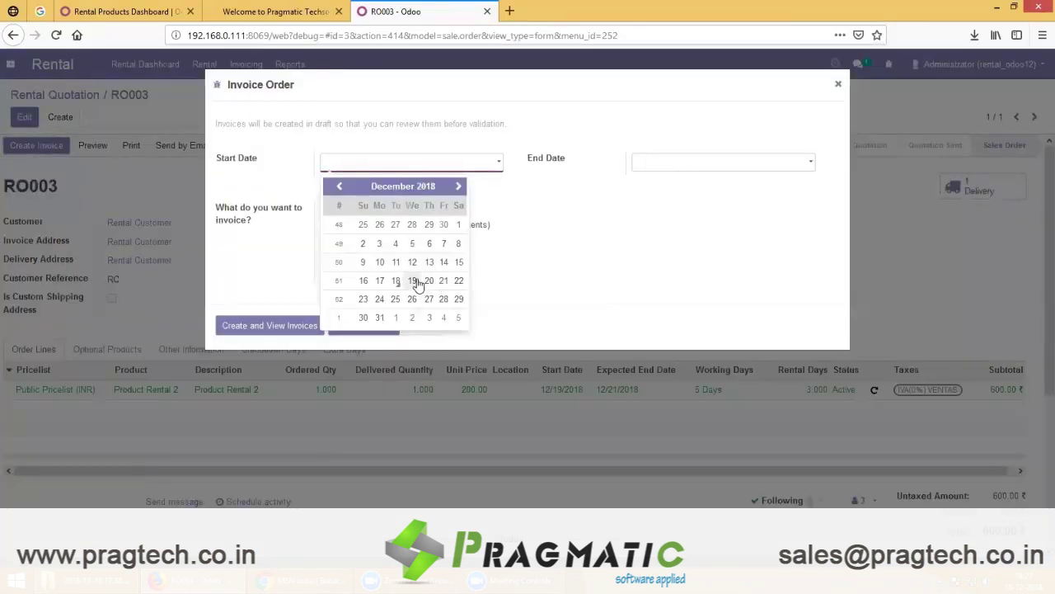
pyautogui.click(415, 281)
pyautogui.click(715, 163)
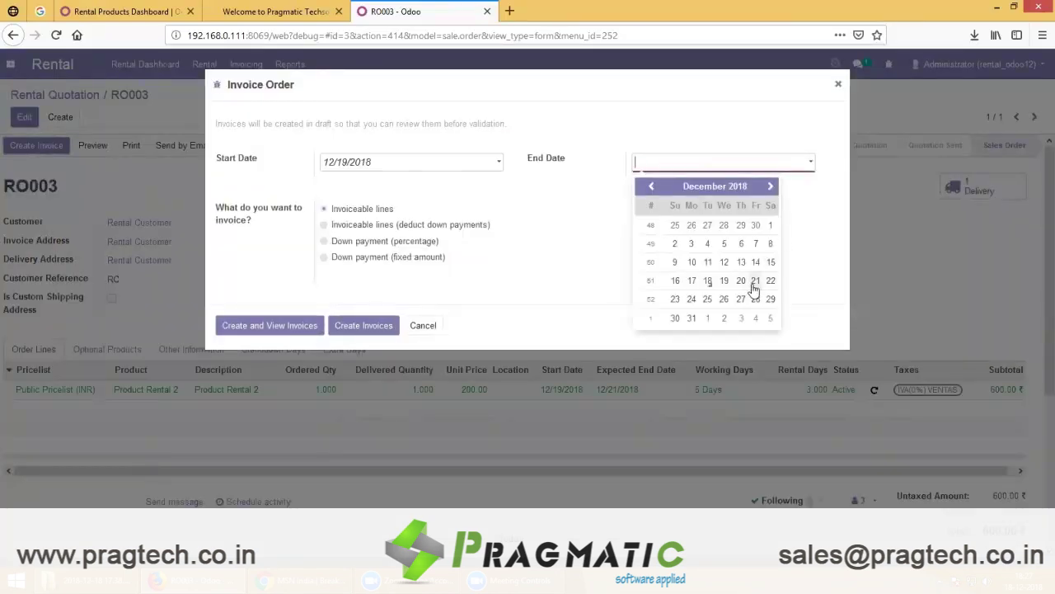
pyautogui.click(755, 281)
pyautogui.click(252, 322)
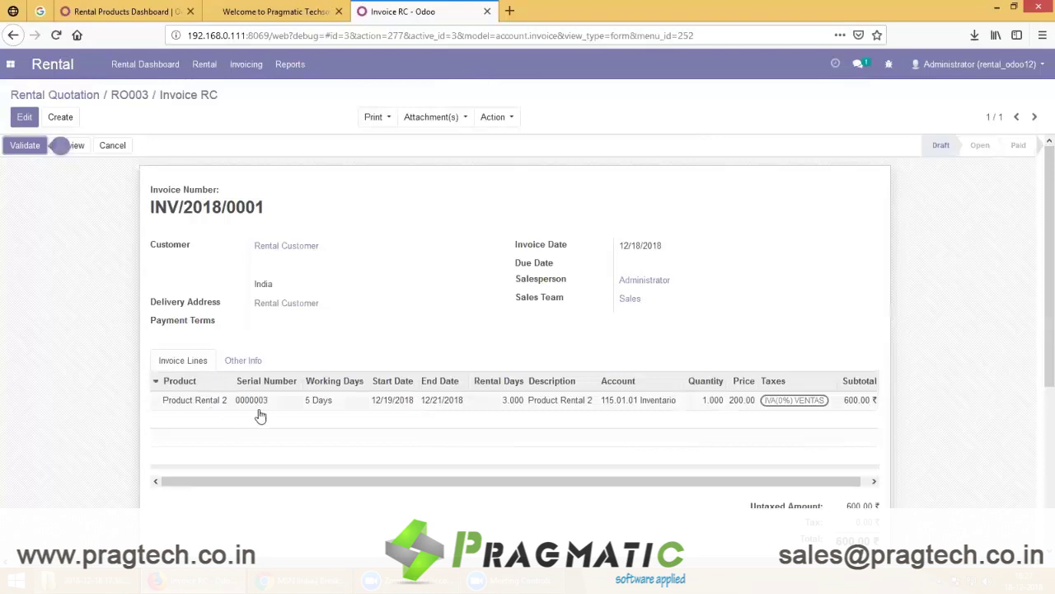
pyautogui.moveTo(479, 424)
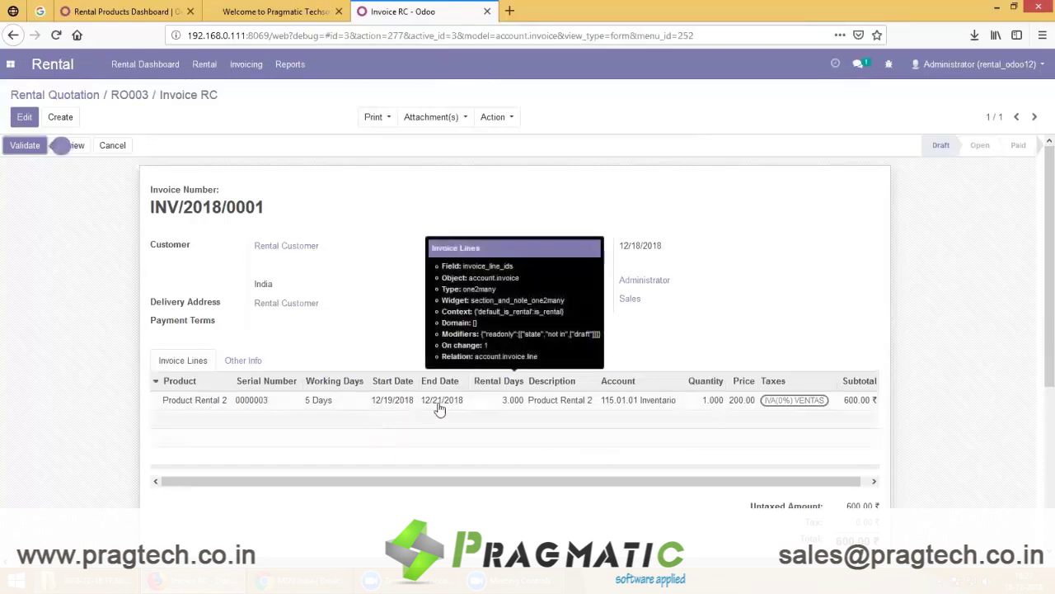
pyautogui.scroll(-2, 842, 486)
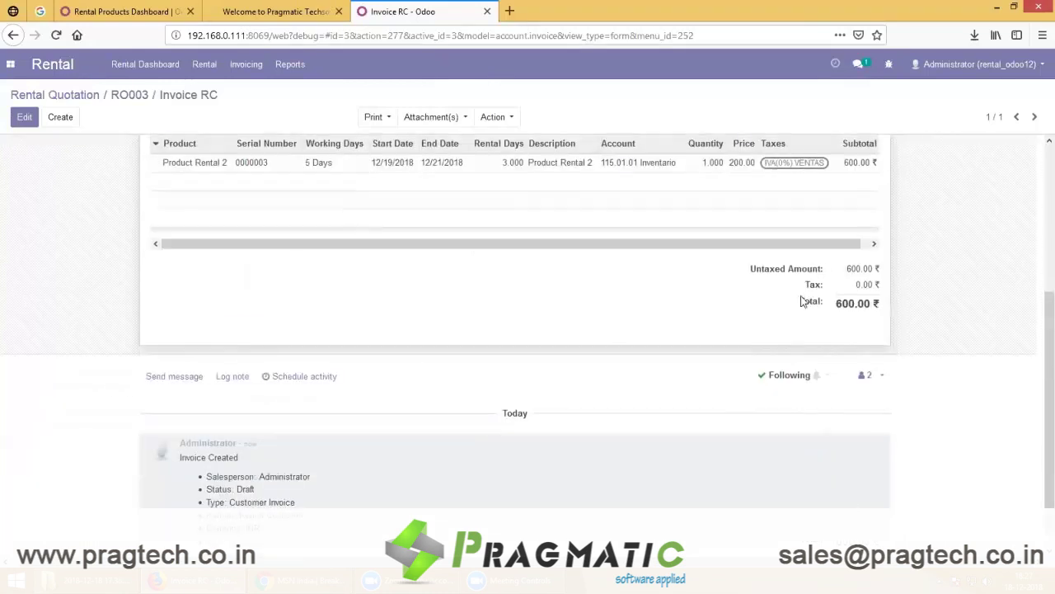
pyautogui.scroll(2, 648, 405)
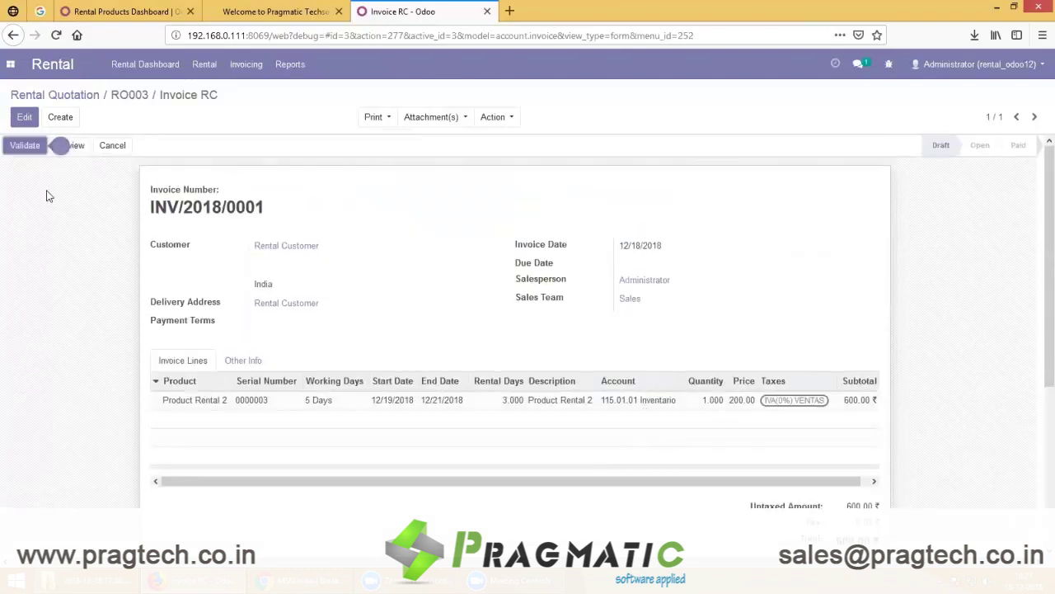
# - Validate invoice INV/2018/0001 and register its payment in the Cash (INR) journal
pyautogui.click(26, 145)
pyautogui.click(124, 145)
pyautogui.click(419, 161)
pyautogui.click(346, 188)
pyautogui.click(236, 340)
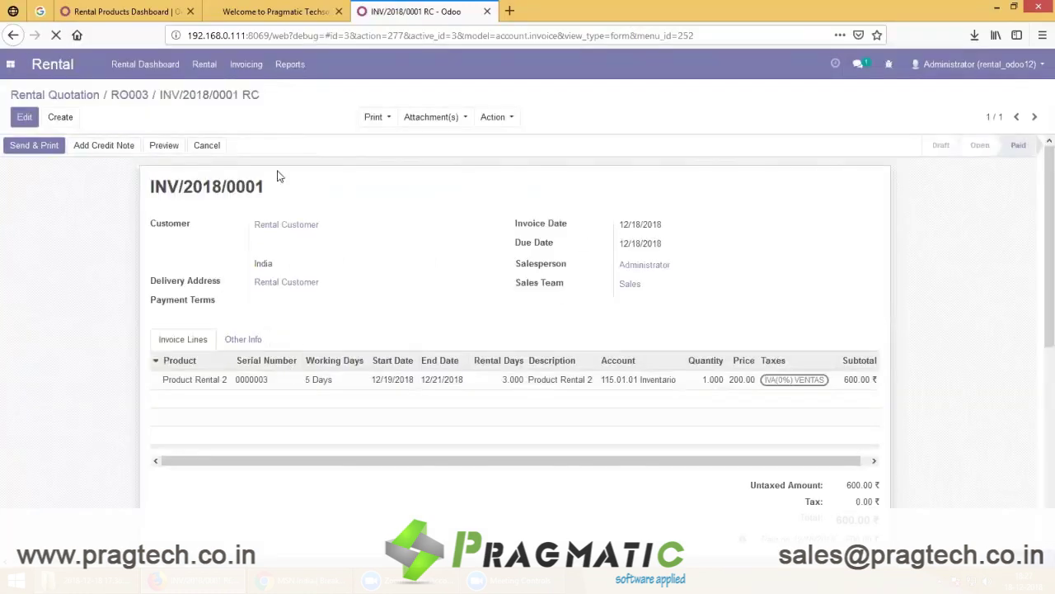
pyautogui.click(124, 95)
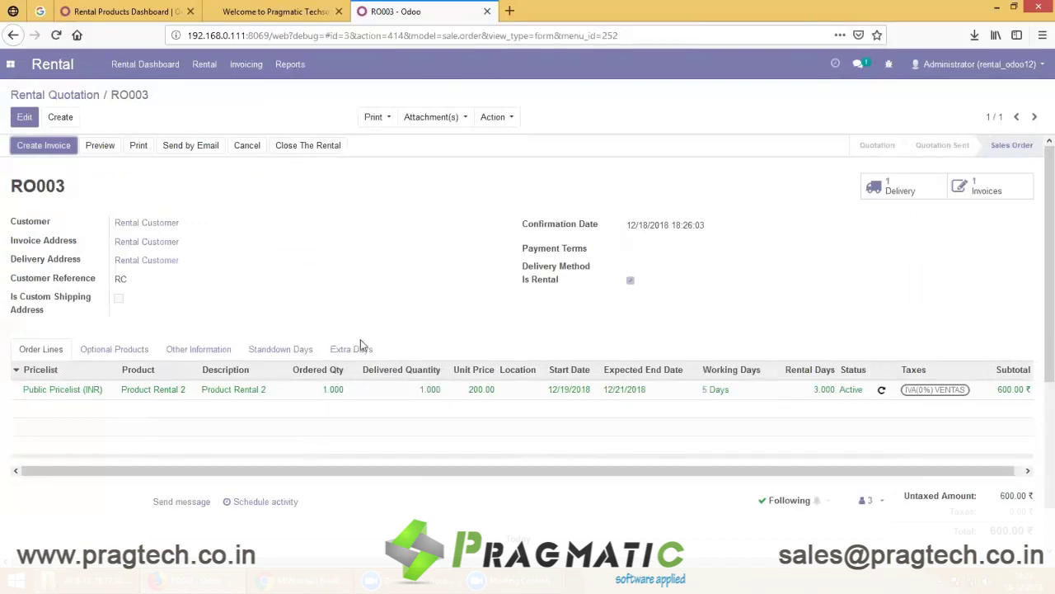
# - Add an Extra Days entry dated 12/24/2018 to the Product Rental 2 line and confirm it
pyautogui.click(23, 118)
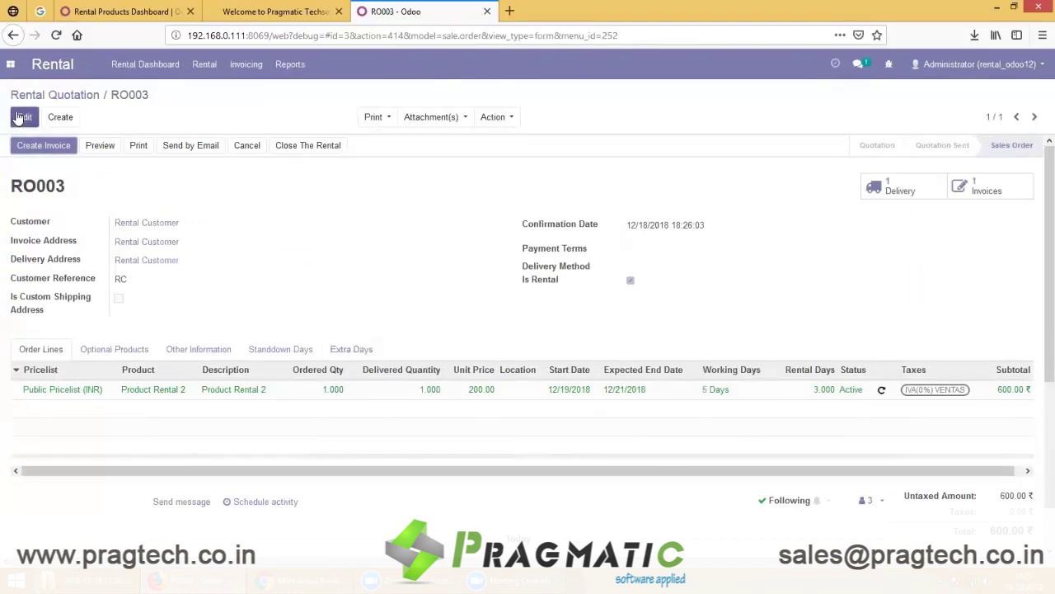
pyautogui.click(137, 410)
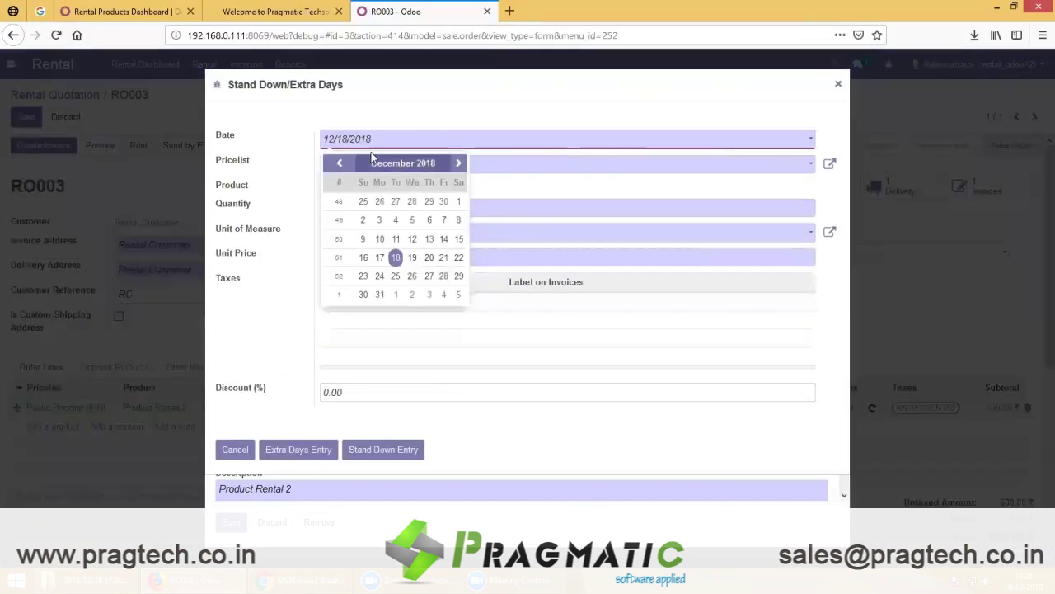
pyautogui.click(379, 278)
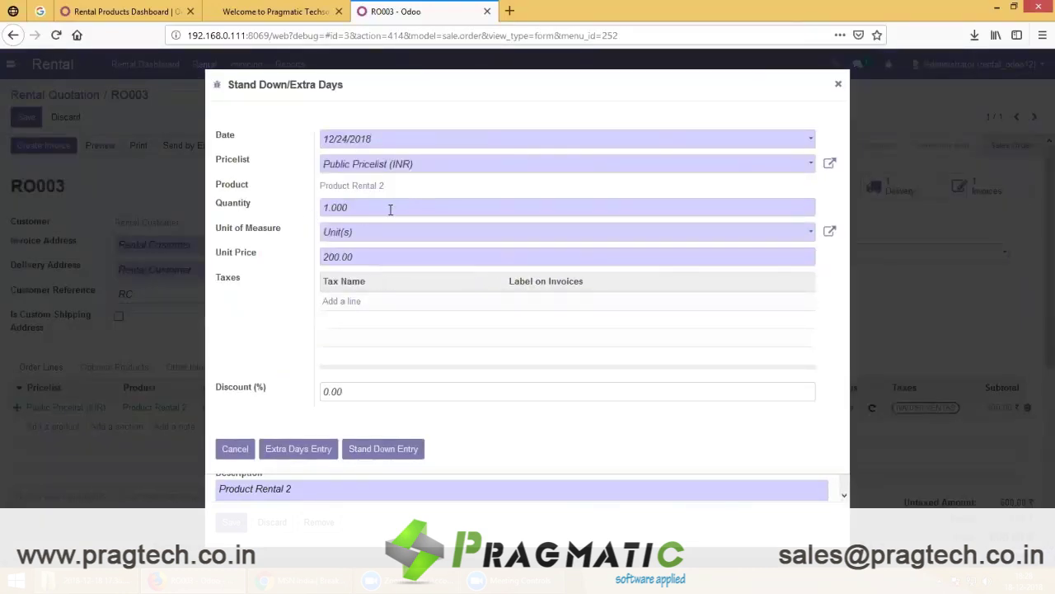
pyautogui.click(288, 450)
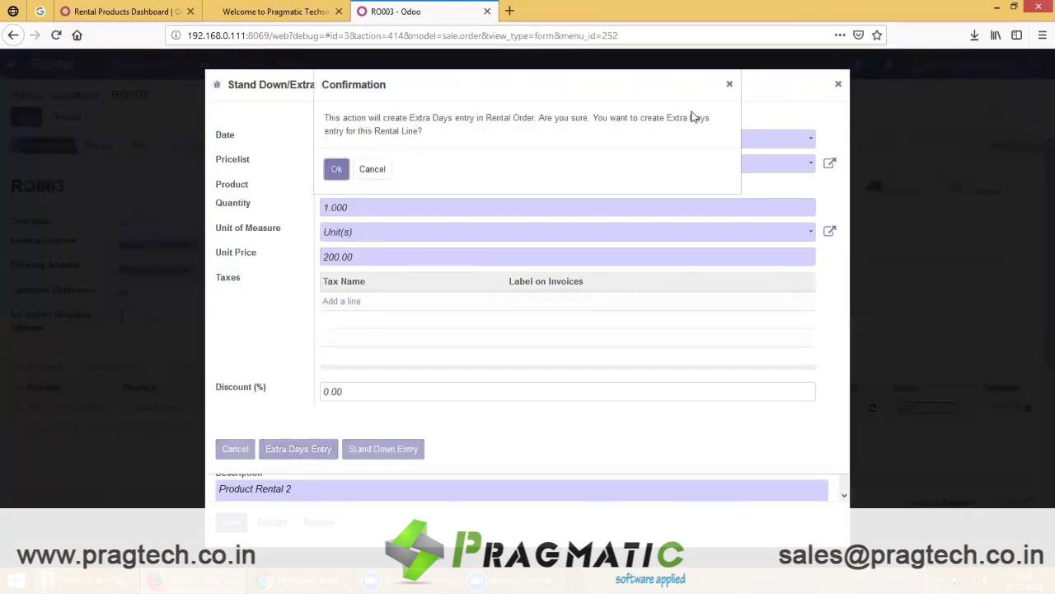
pyautogui.moveTo(451, 146); pyautogui.dragTo(319, 128)
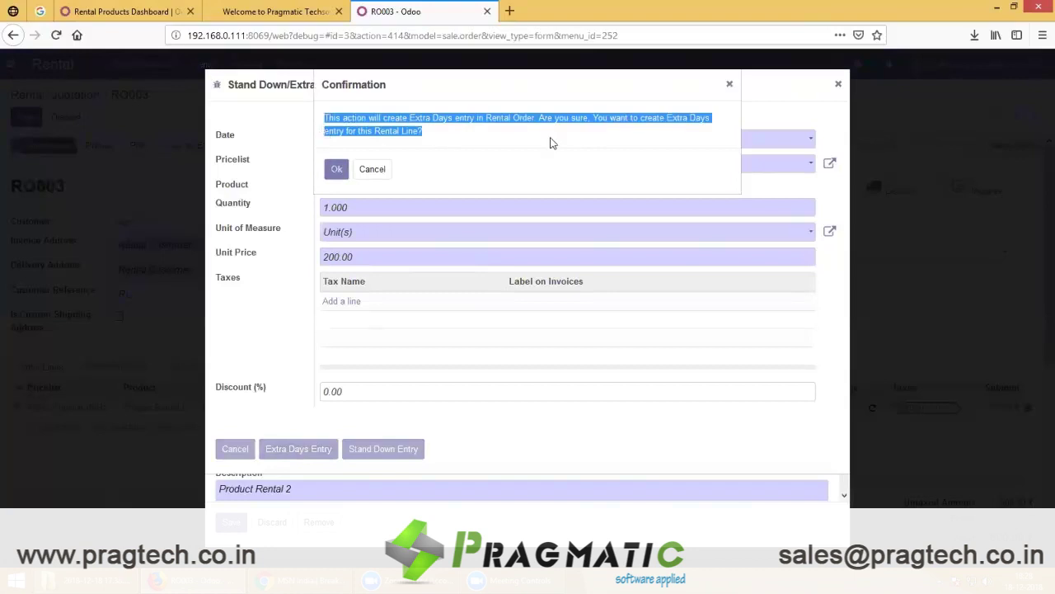
pyautogui.click(336, 169)
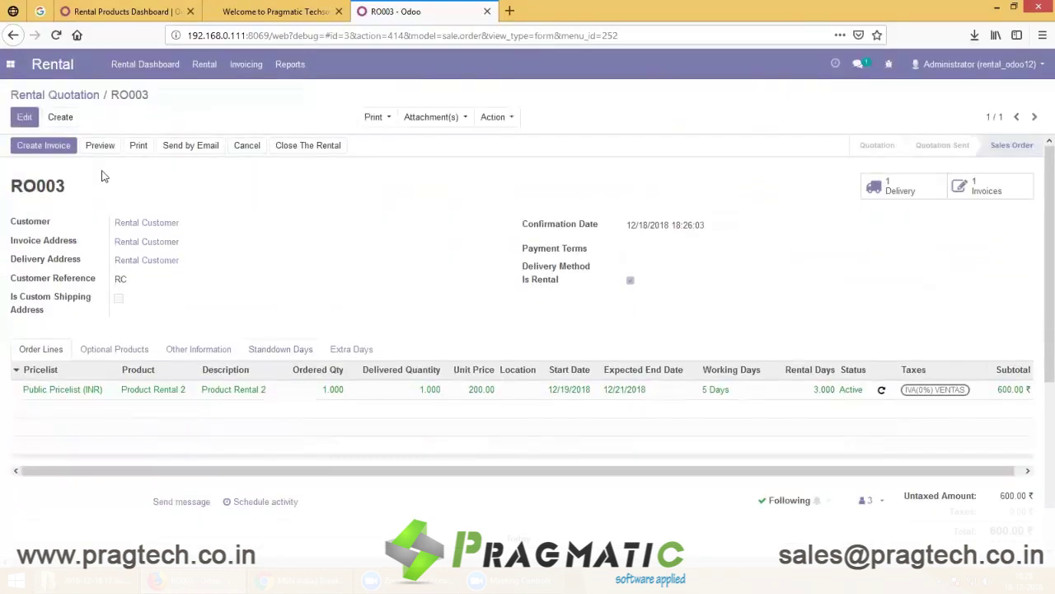
# - Cancel the RO003 rental line and confirm, starting its return with a second delivery
pyautogui.click(47, 147)
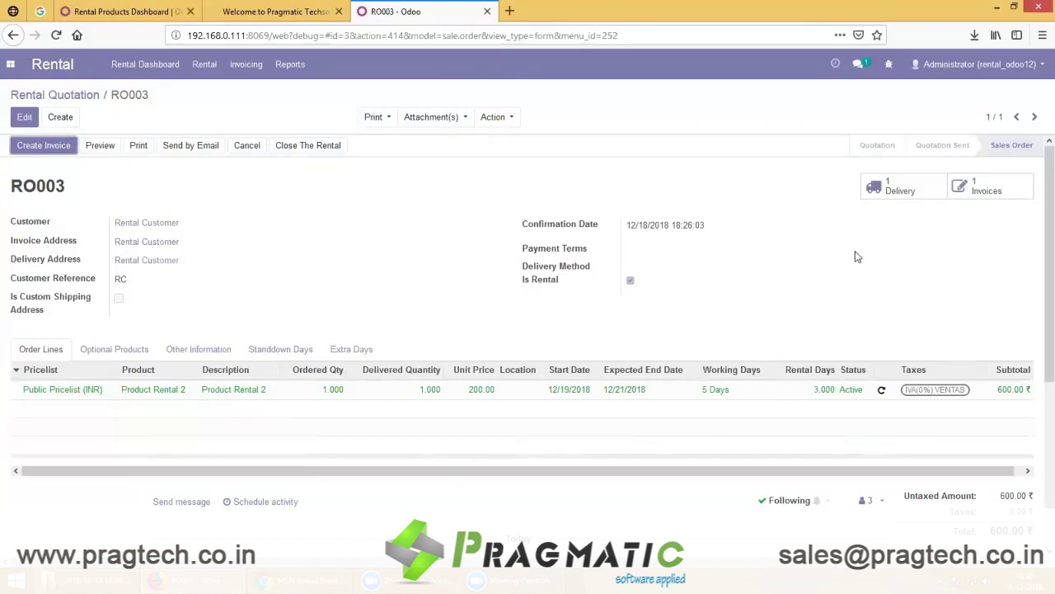
pyautogui.moveTo(883, 392)
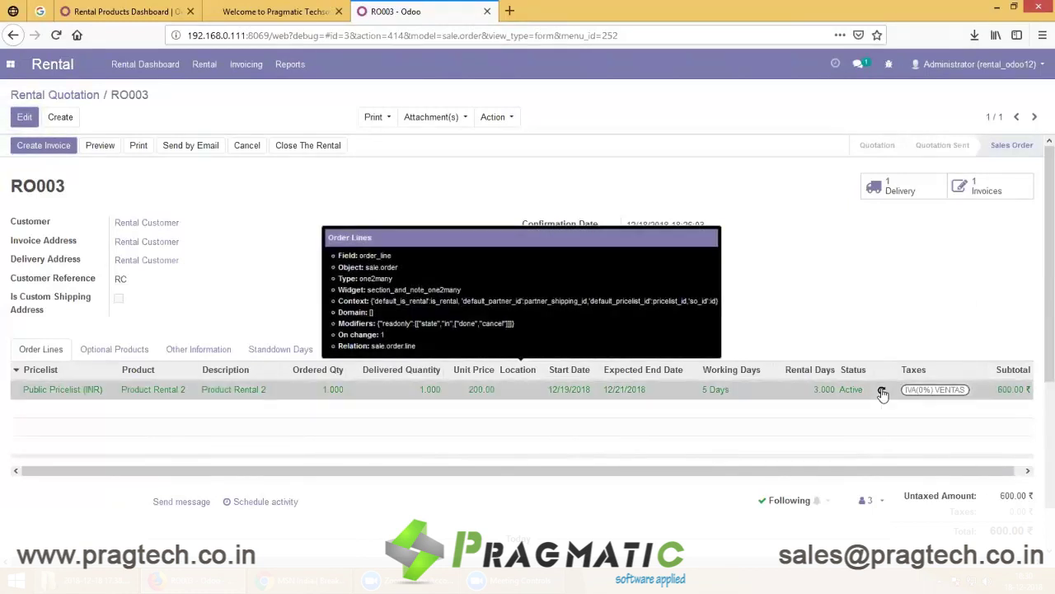
pyautogui.click(881, 392)
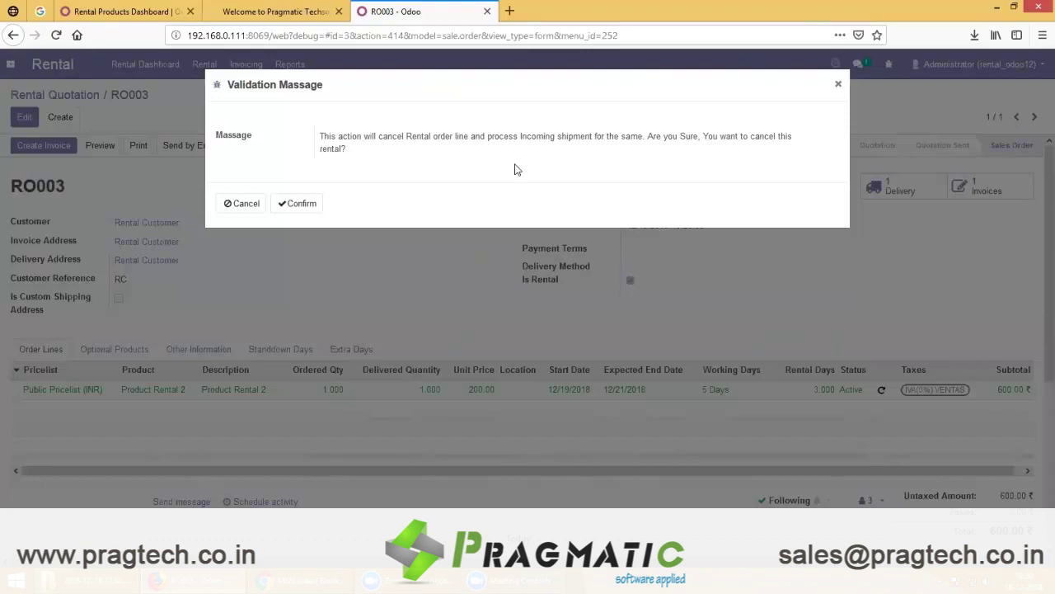
pyautogui.click(301, 202)
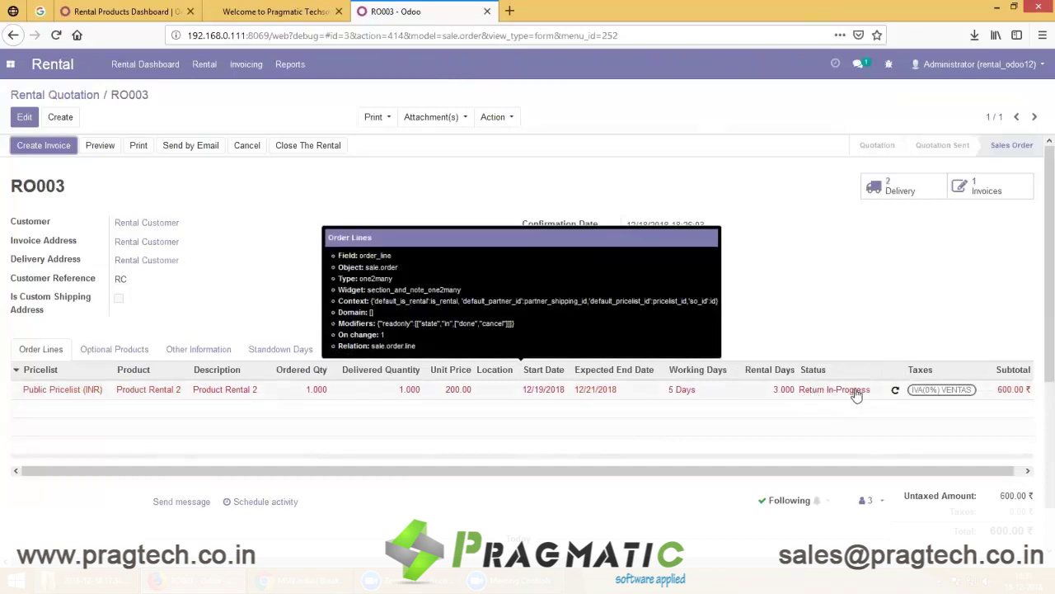
# - On return receipt WH/IN/00002, set the done quantity for serial 0000003 to 1
pyautogui.click(887, 193)
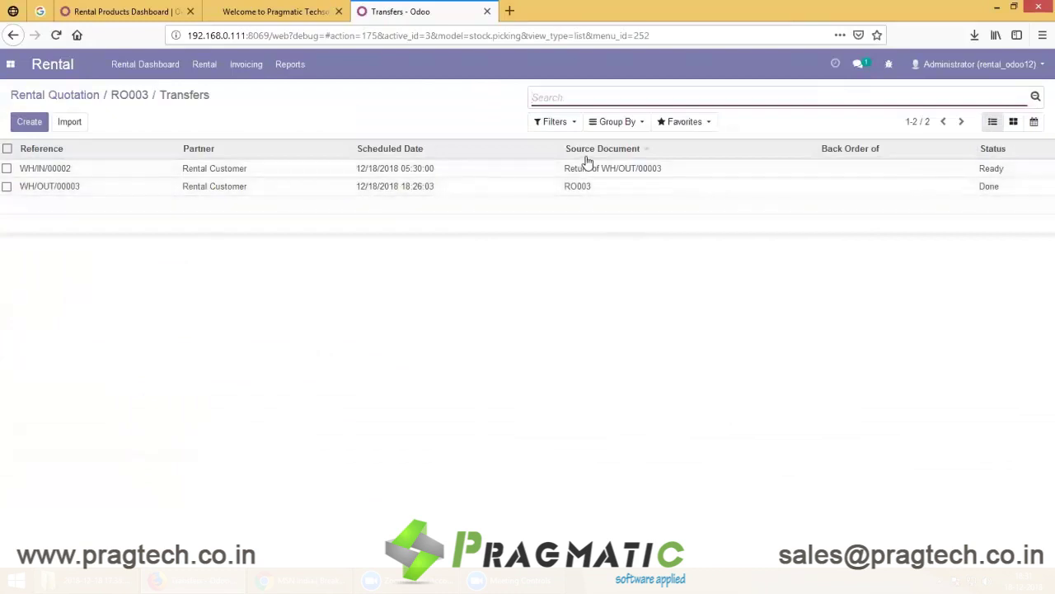
pyautogui.click(624, 168)
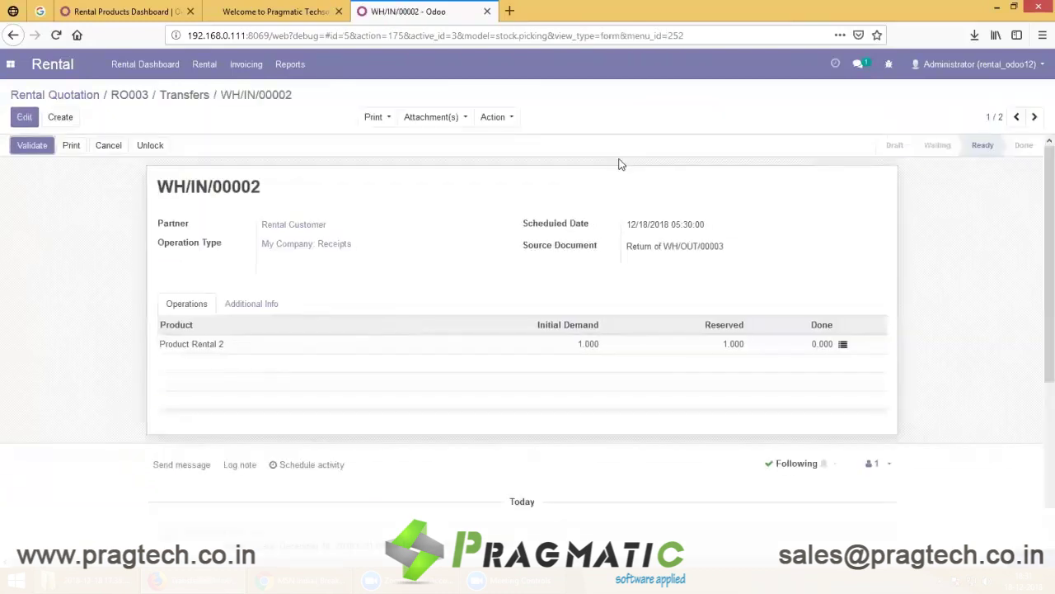
pyautogui.click(824, 346)
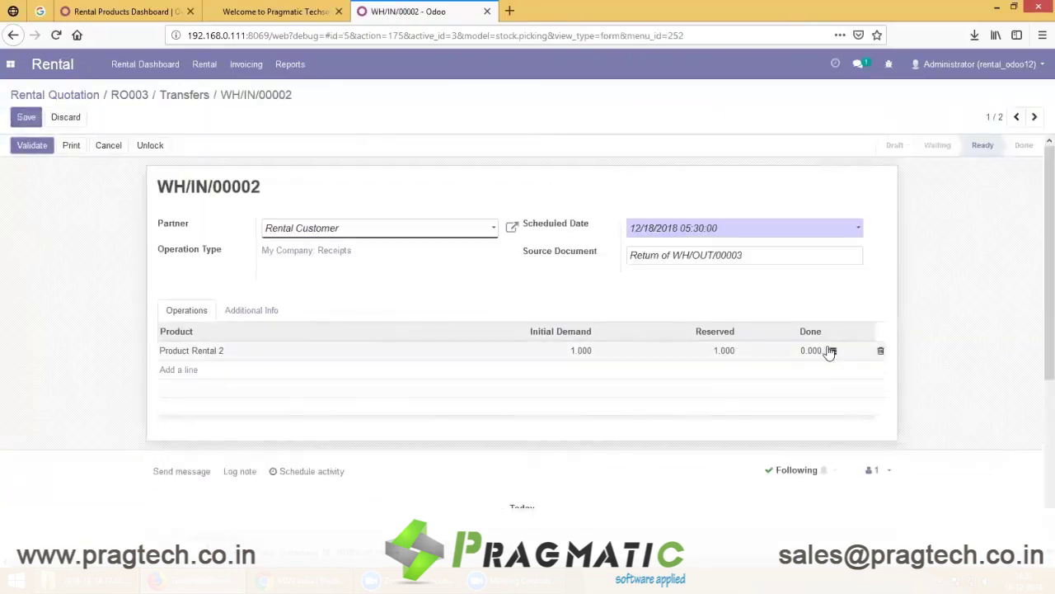
pyautogui.click(830, 351)
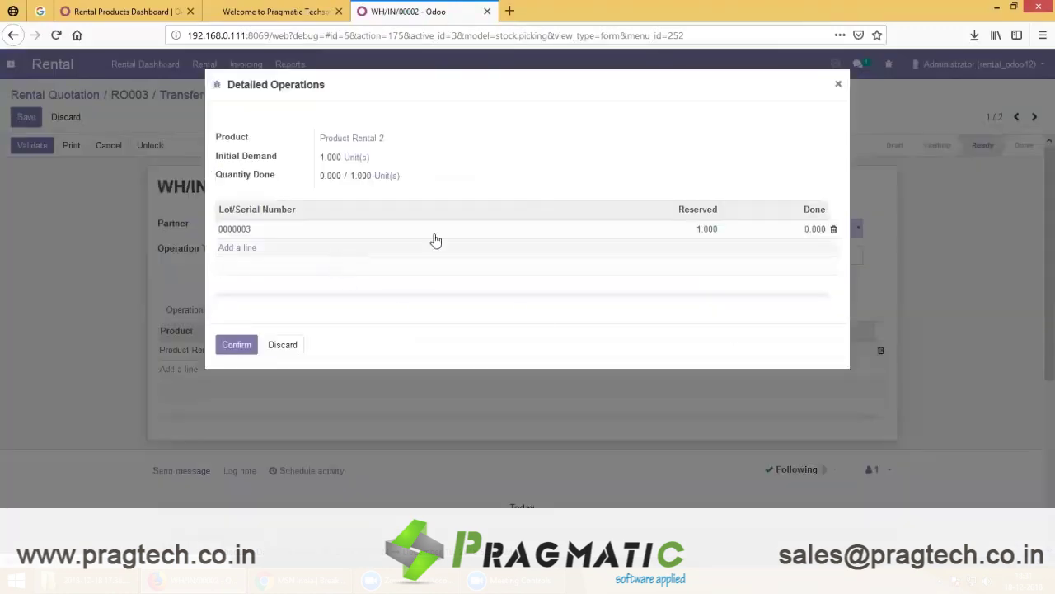
pyautogui.click(795, 225)
pyautogui.write('1')
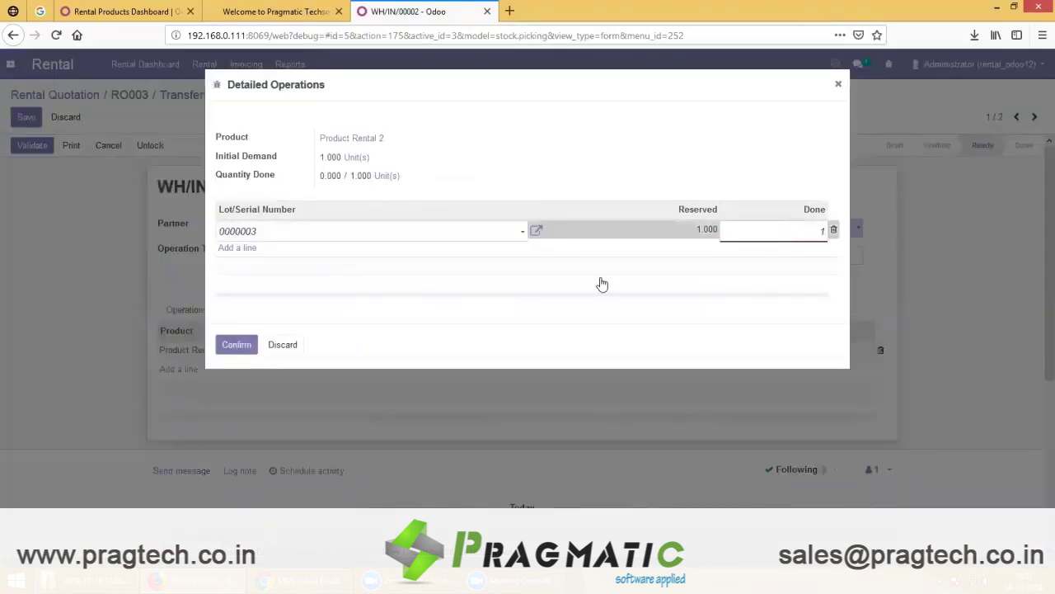
pyautogui.click(235, 345)
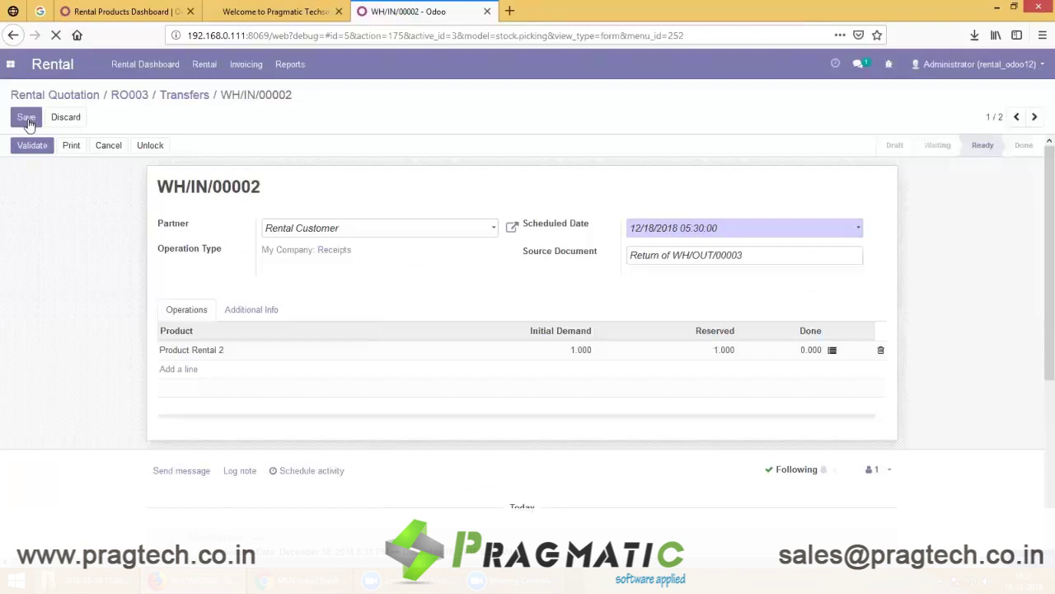
# - Save and validate WH/IN/00002, then go back to rental order RO003
pyautogui.click(28, 120)
pyautogui.click(31, 145)
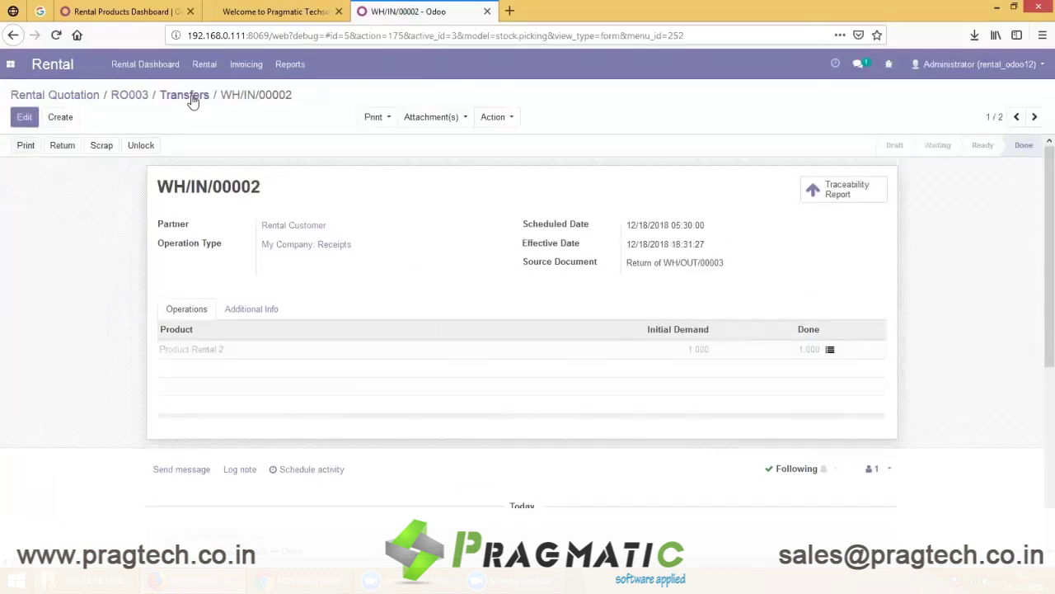
pyautogui.click(190, 95)
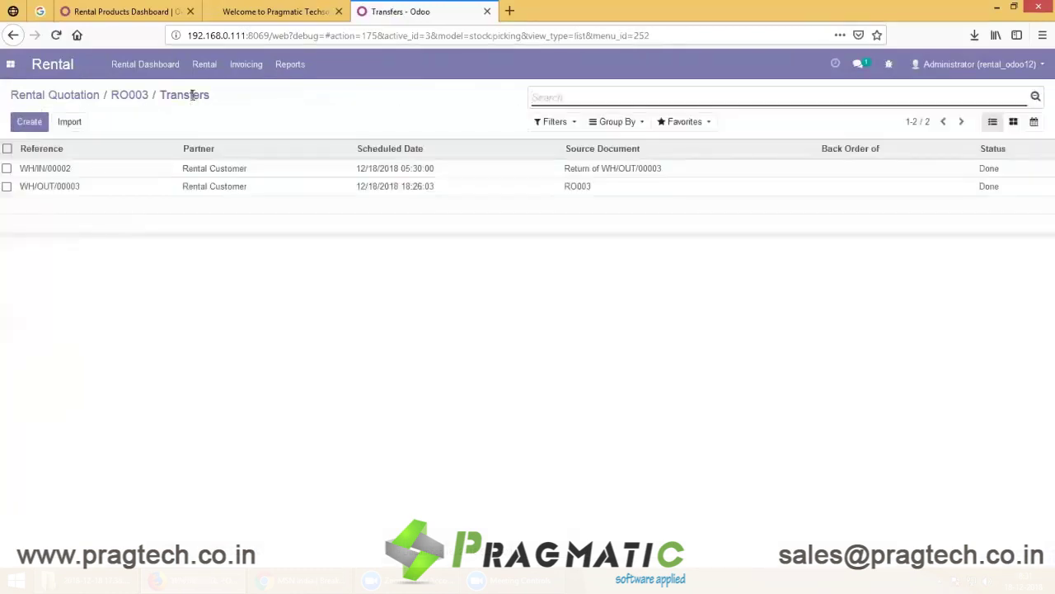
pyautogui.click(129, 96)
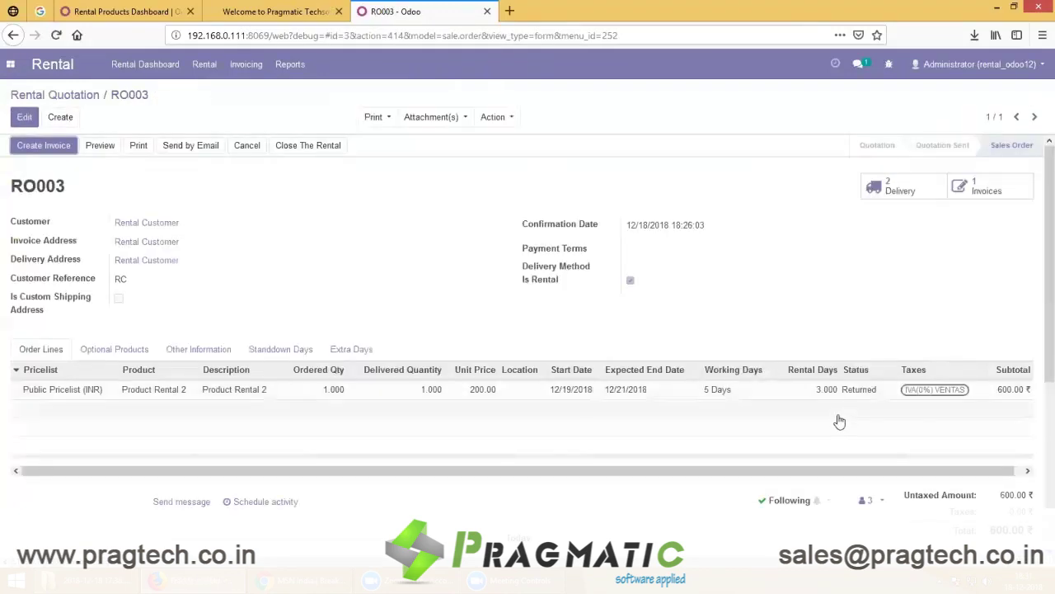